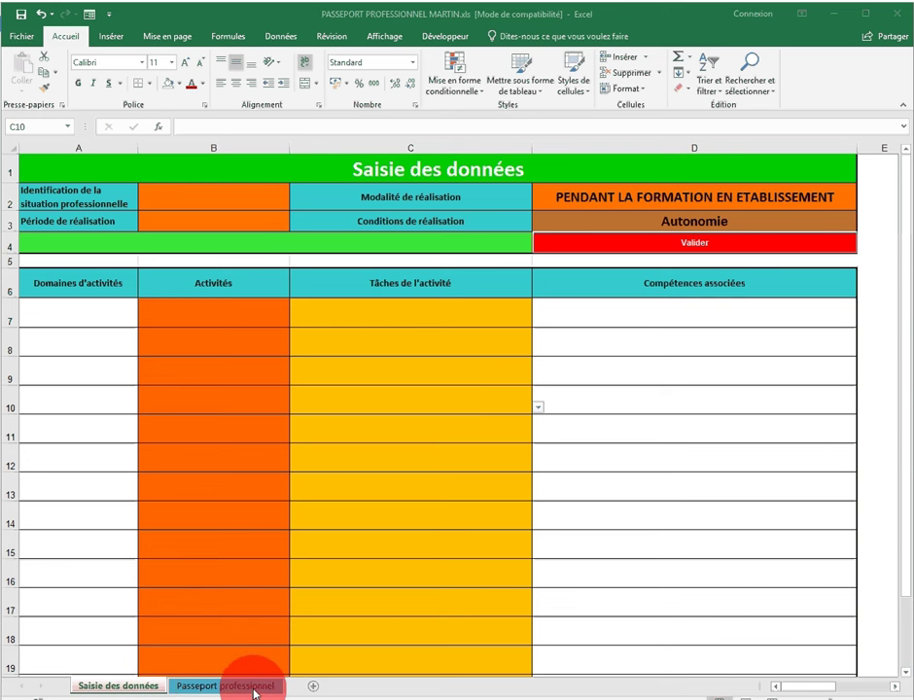
- Examine the Passeport professionnel sheet, including its holder name field and the activity domains from the first to the fourth
click(136, 690)
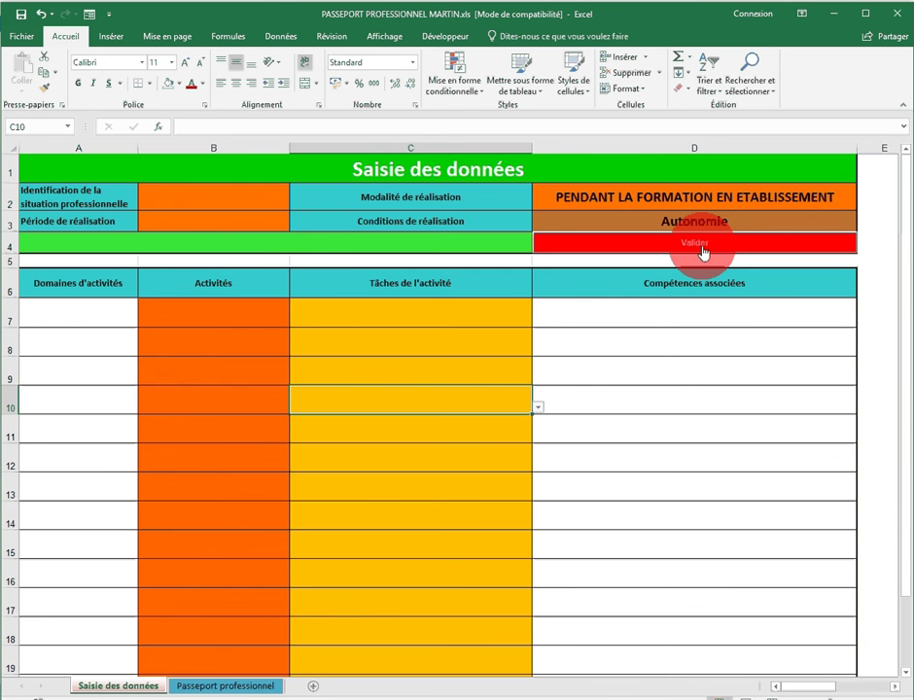
click(238, 688)
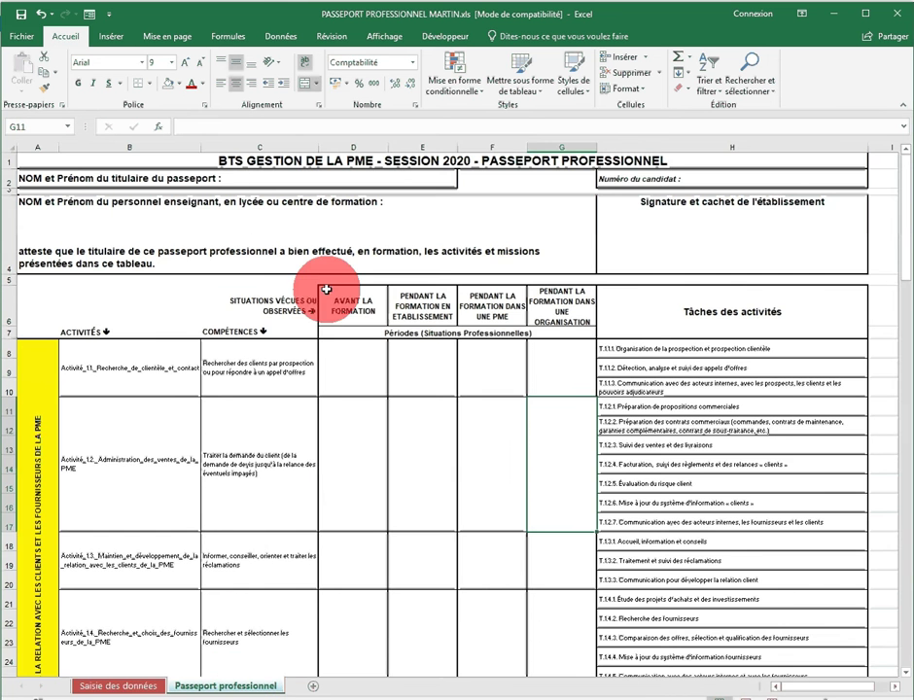
click(149, 182)
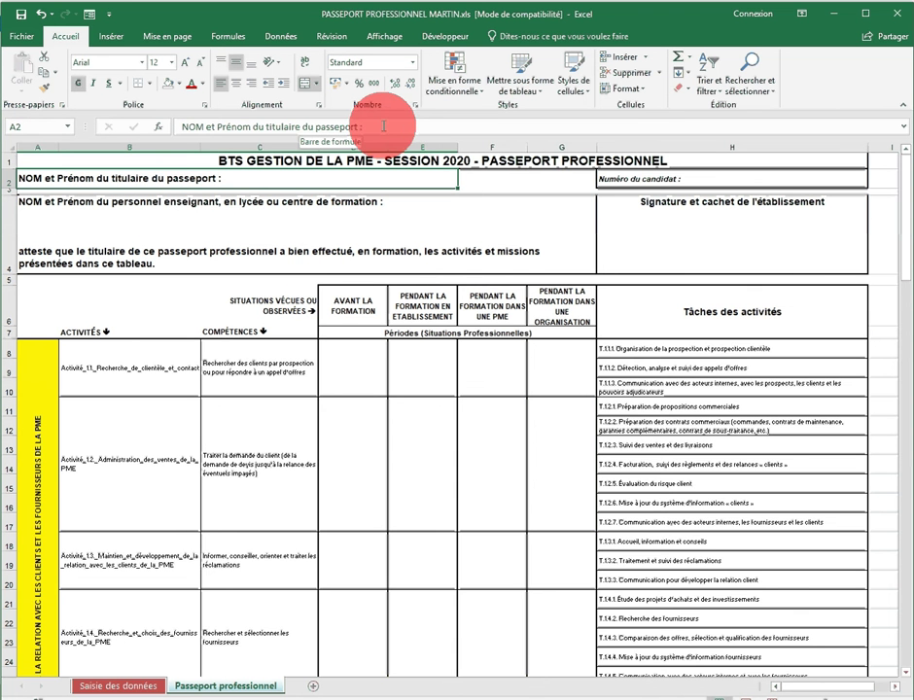
click(139, 459)
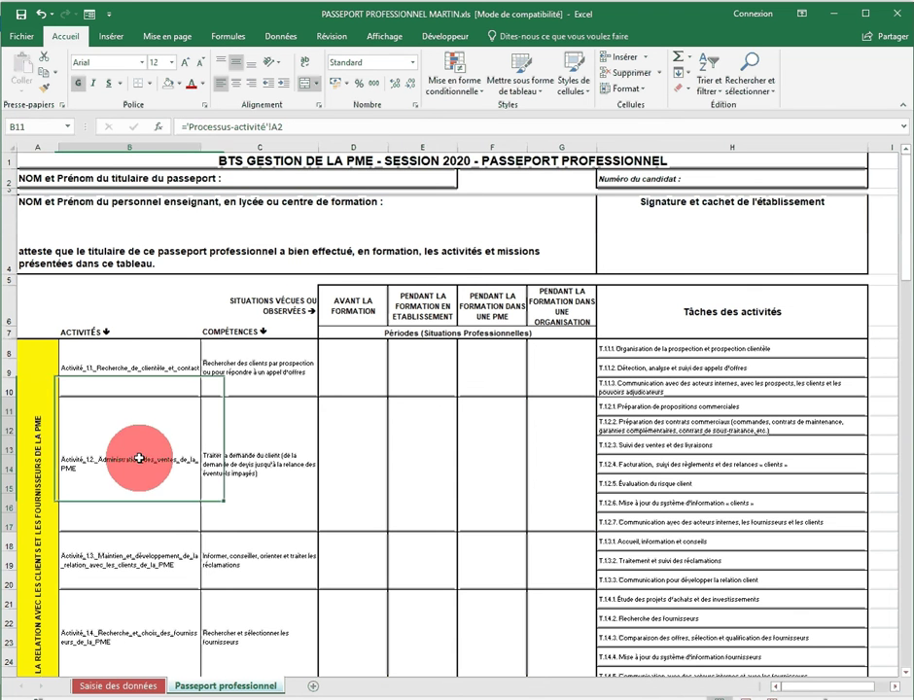
click(47, 415)
key(Down)
key(Down)
key(Down)
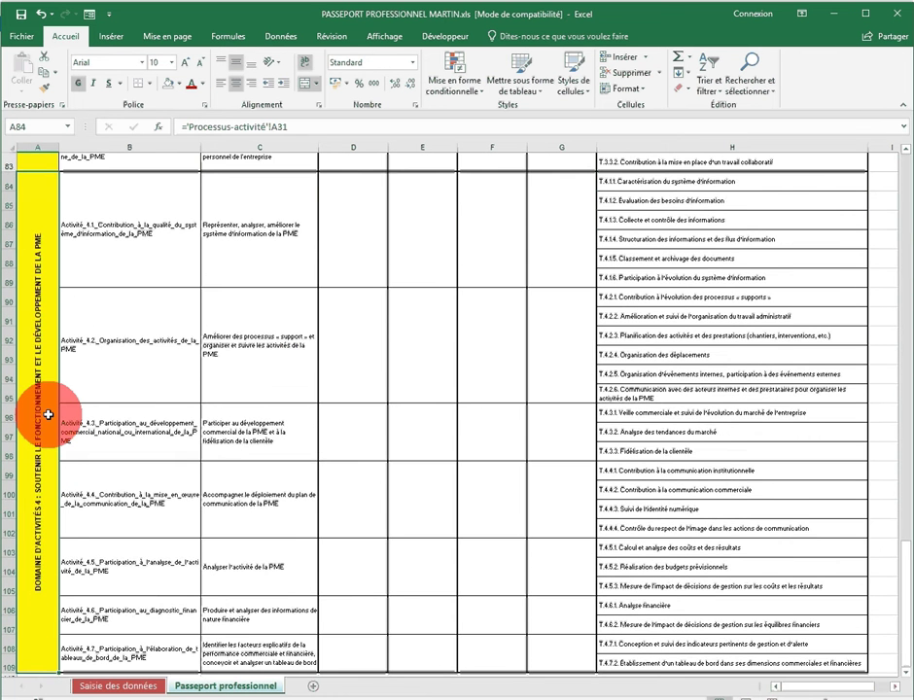
key(Up)
key(Up)
key(Up)
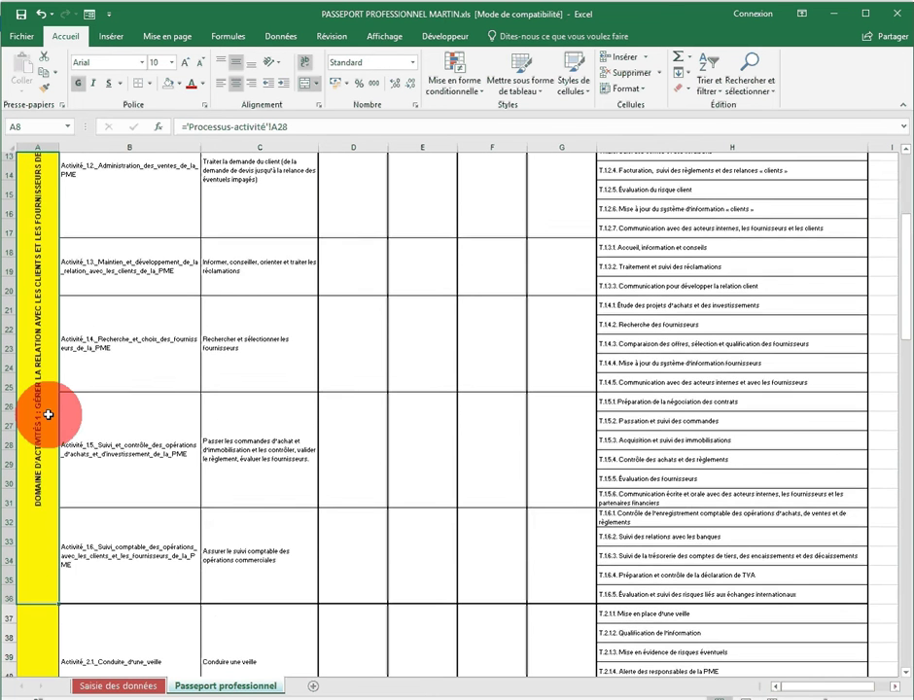
- Review Activité 1.1 in the passport table with its associated competence and its tasks T.1.1.1 to T.1.1.3
click(199, 208)
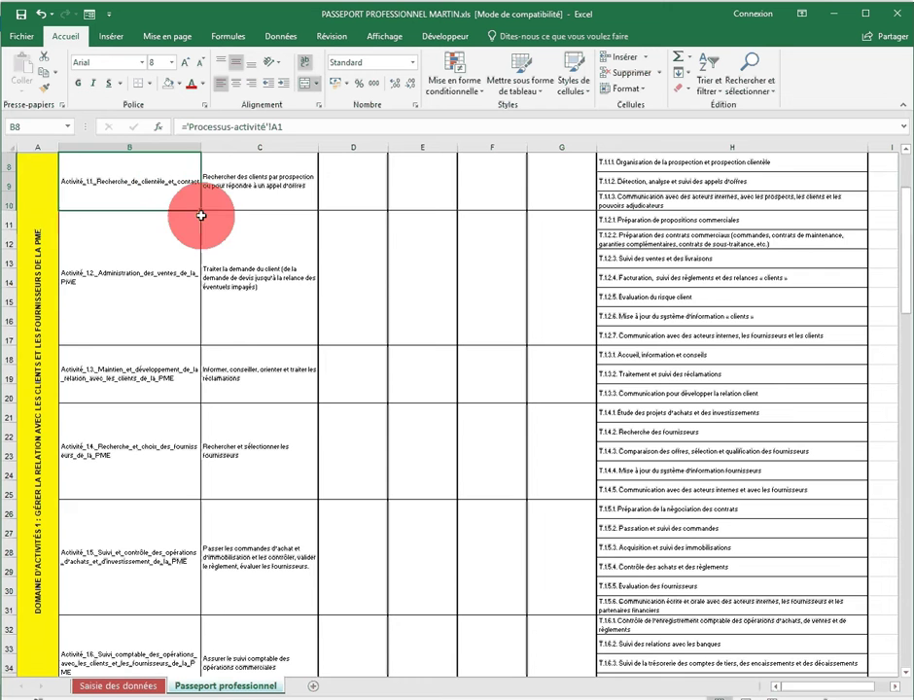
scroll(201, 218, up, 2)
click(286, 361)
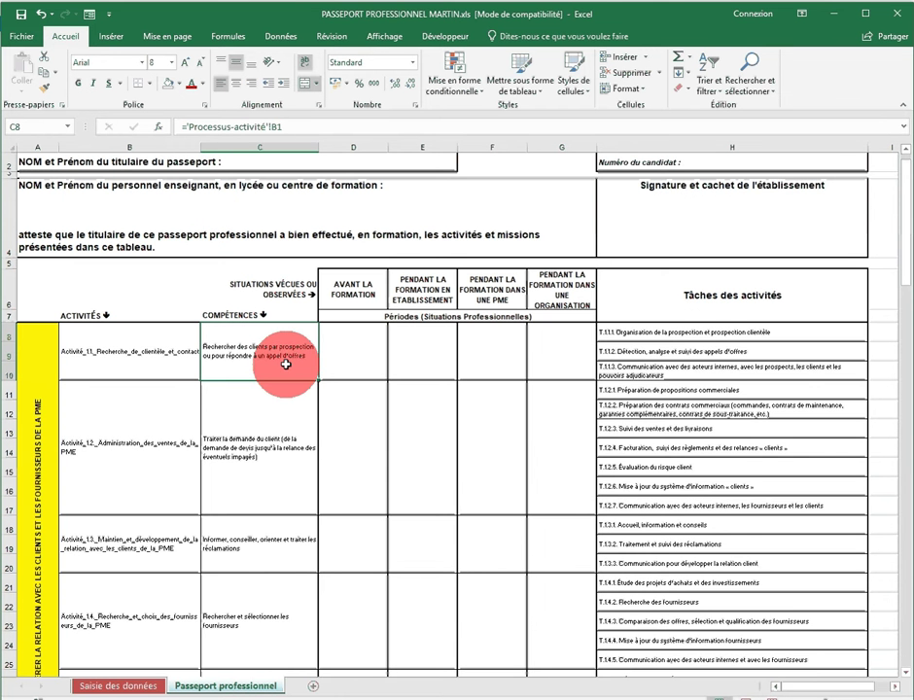
drag(703, 332, 706, 367)
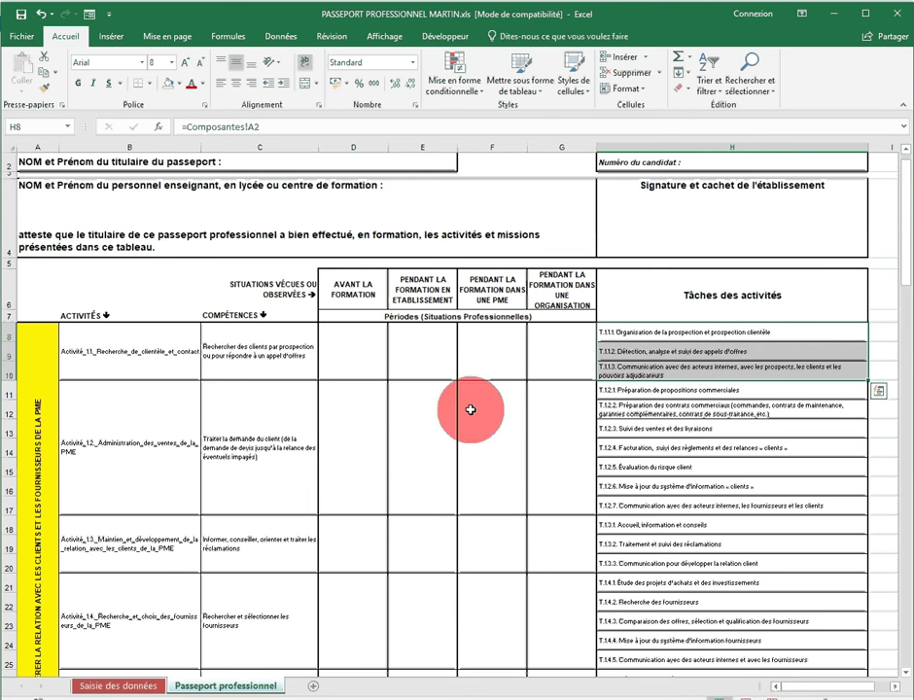
- In the Saisie des données sheet, enter "XXXX SP1" as the identification of the professional situation in B2
click(150, 688)
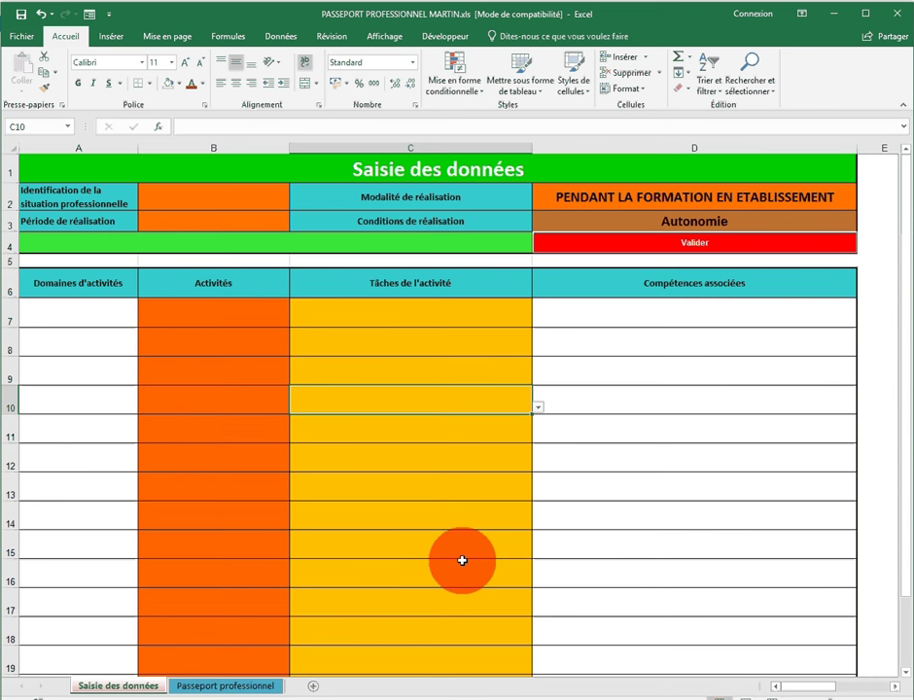
click(212, 203)
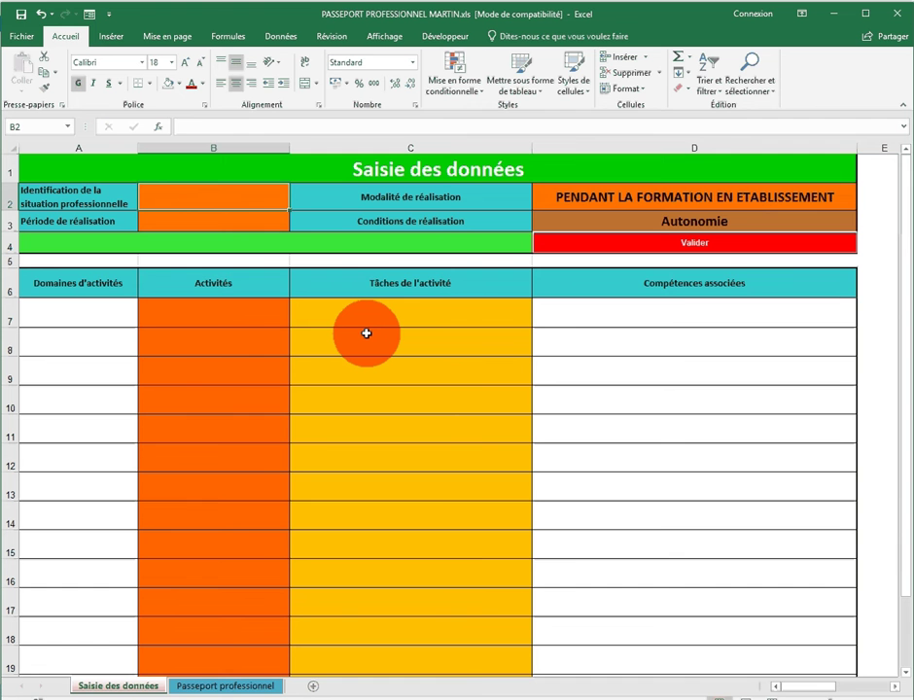
text(X)
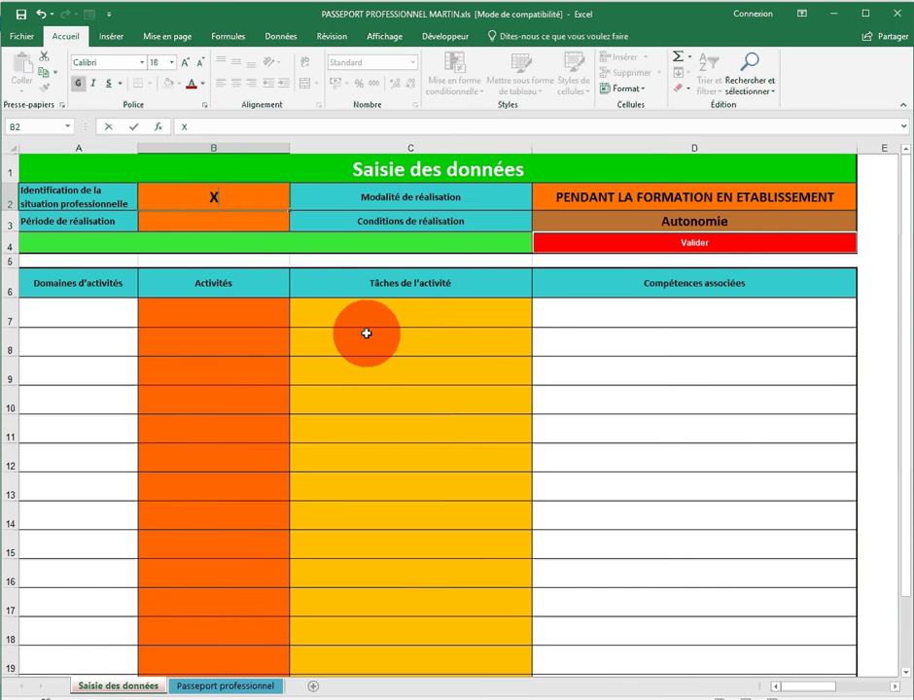
text(XXX)
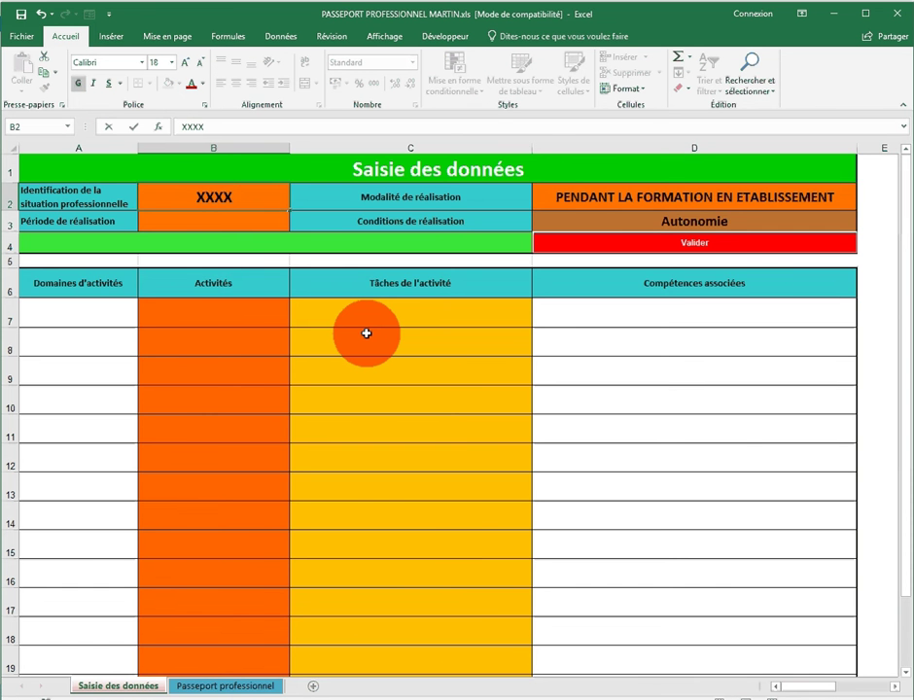
text( SP1)
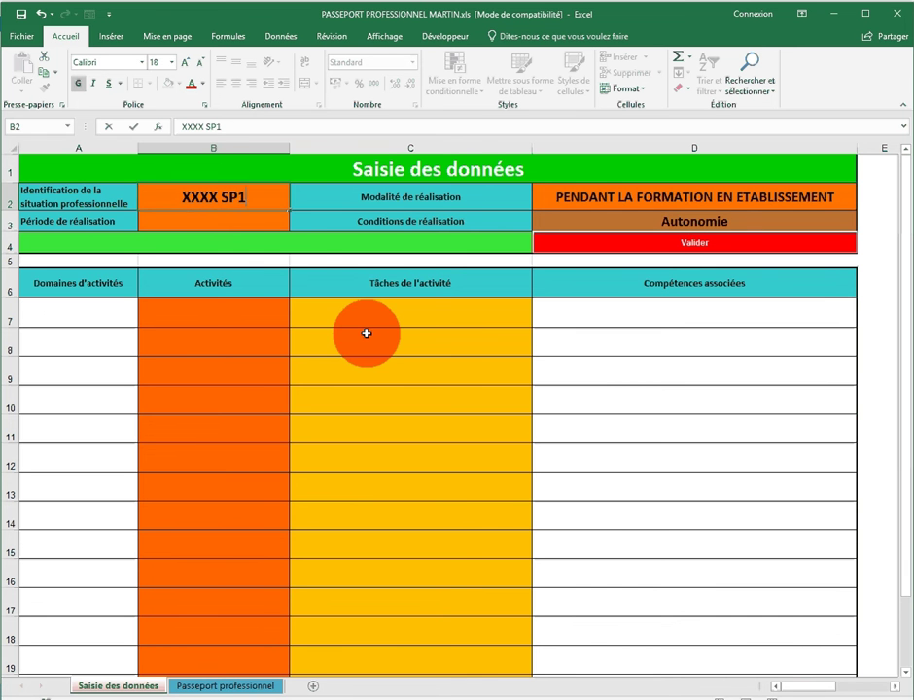
- Enter "Nov 18" as the Période de réalisation in B3
click(259, 226)
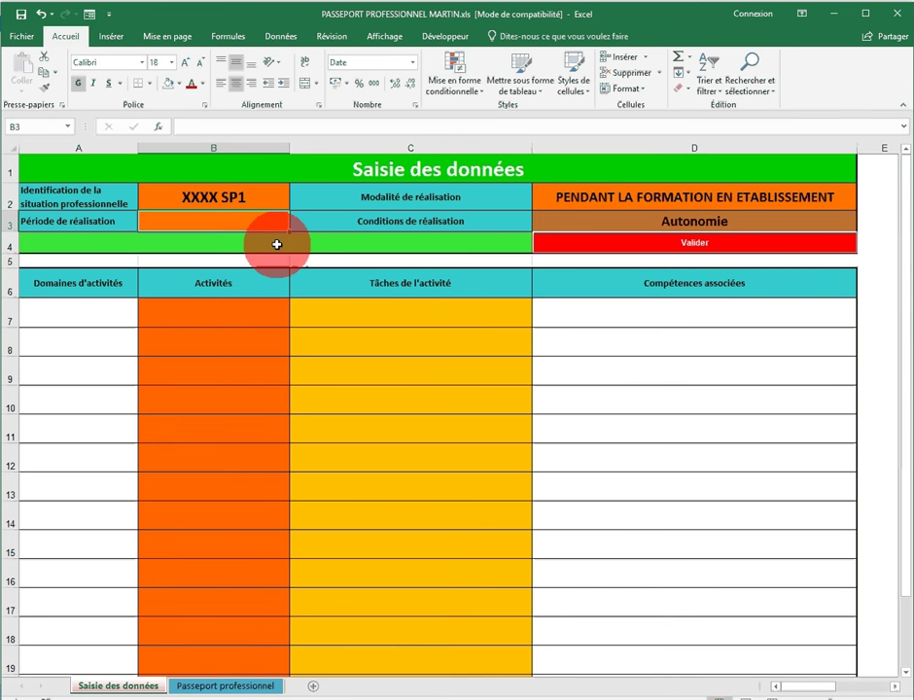
text(Nov 1)
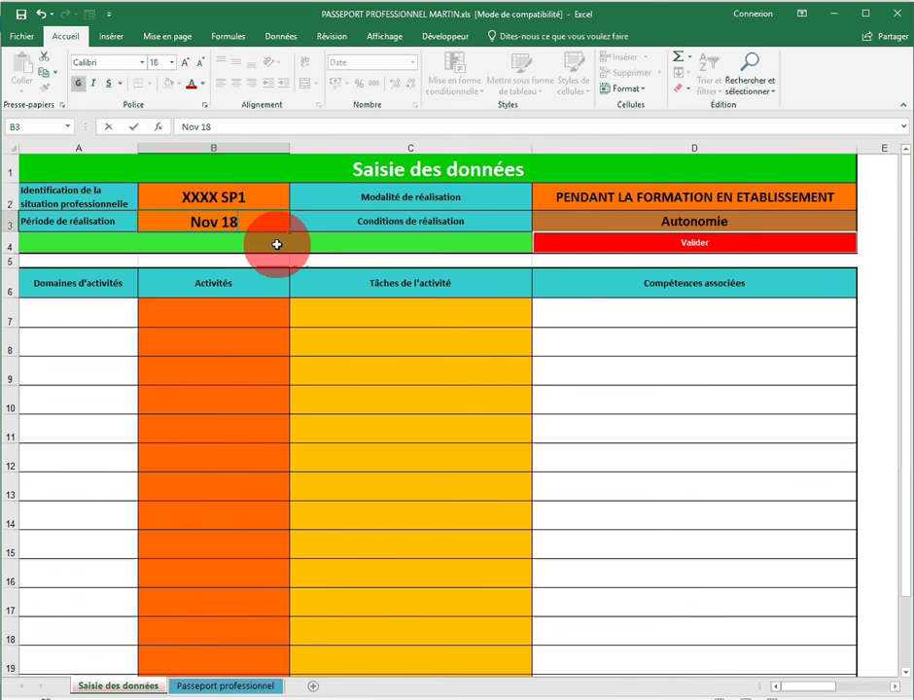
text(8)
click(418, 223)
- Keep the Modalité de réalisation as PENDANT LA FORMATION EN ETABLISSEMENT and choose Autonomie for the Conditions de réalisation
click(701, 193)
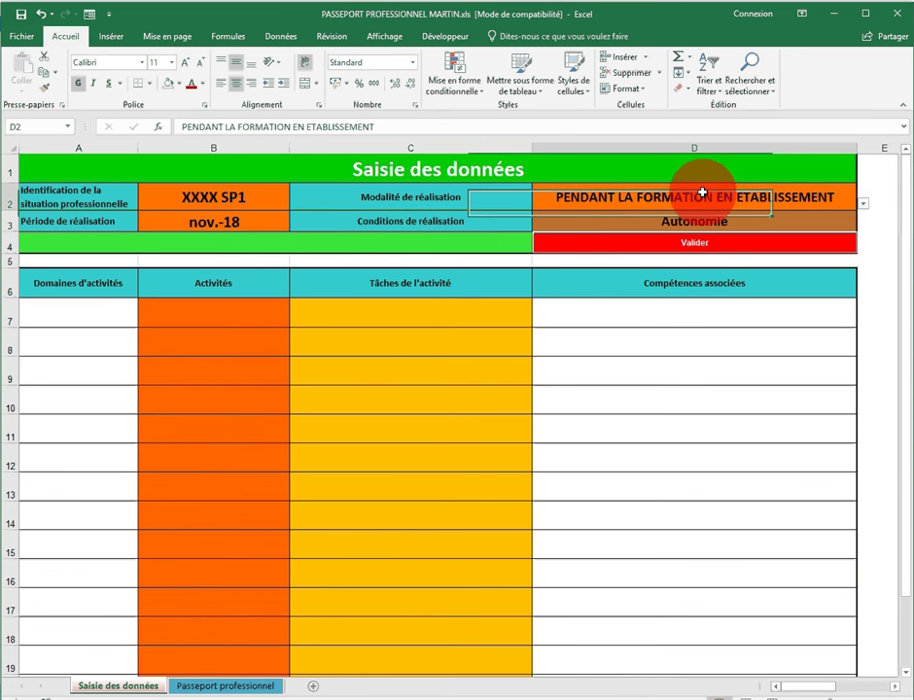
click(865, 206)
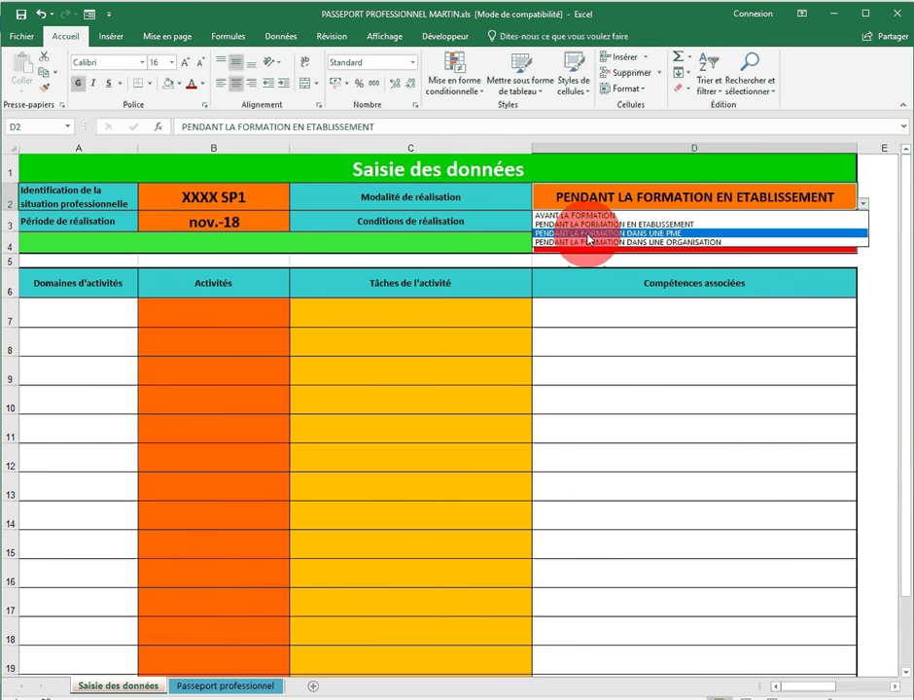
click(671, 202)
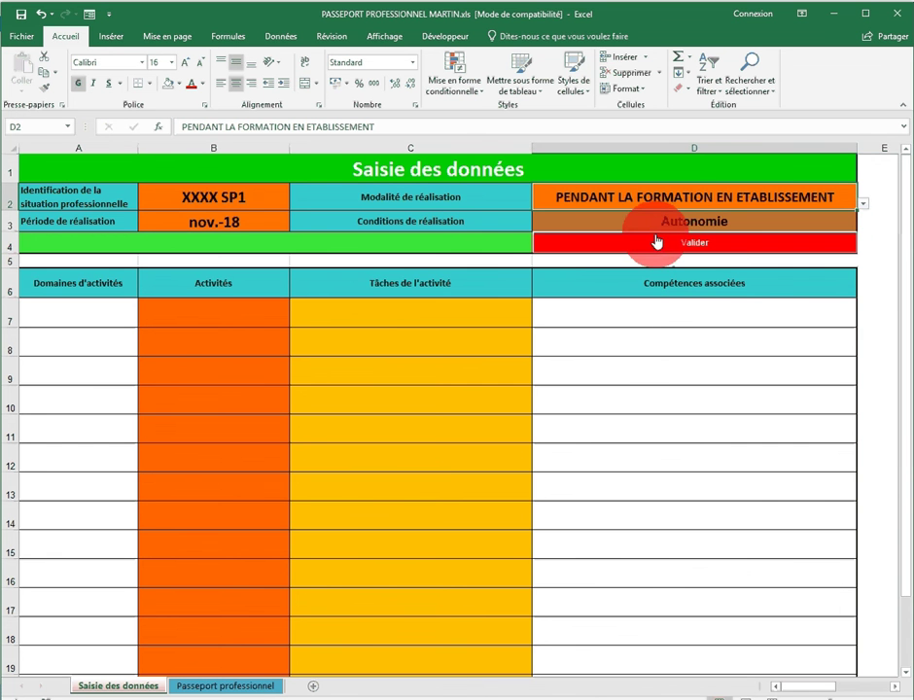
click(489, 226)
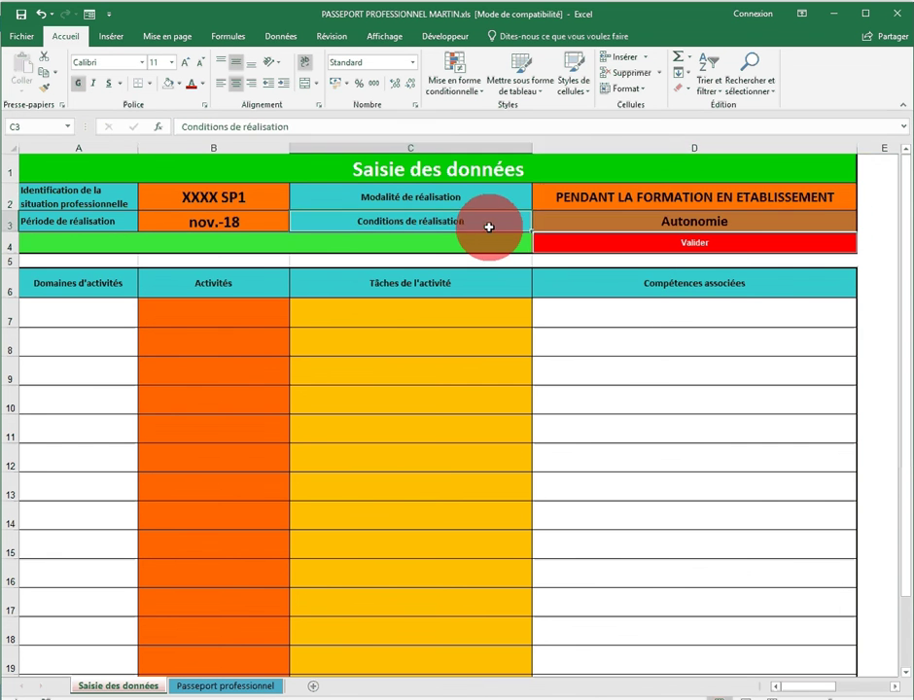
click(831, 223)
click(862, 226)
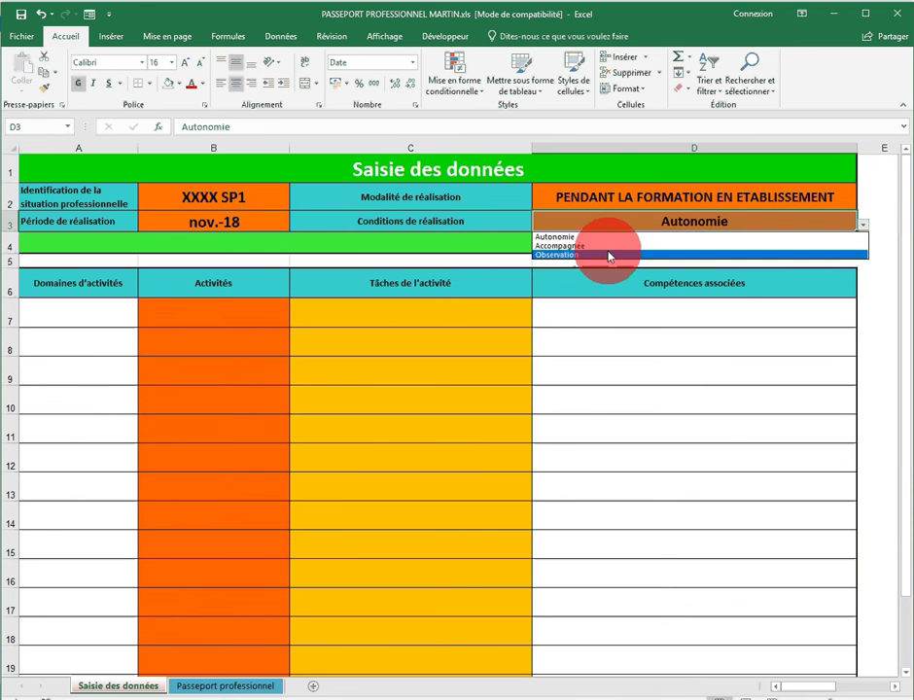
click(563, 238)
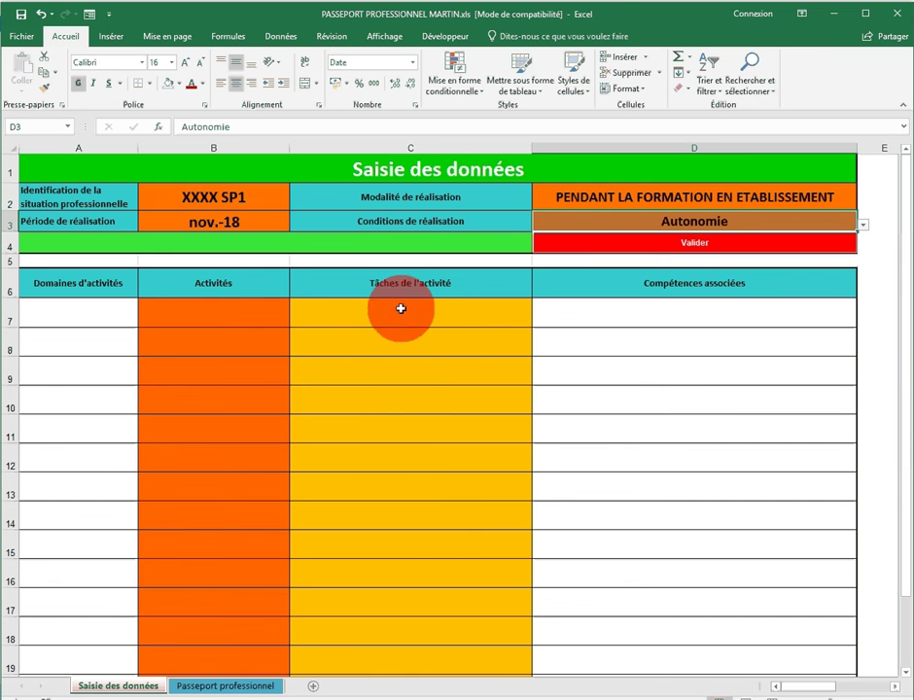
- Fill row 7 with Activité_1.1._Recherche_de_clientèle_et_contact and its task T.1.1.1. Organisation de la prospection et prospection clientèle
click(245, 314)
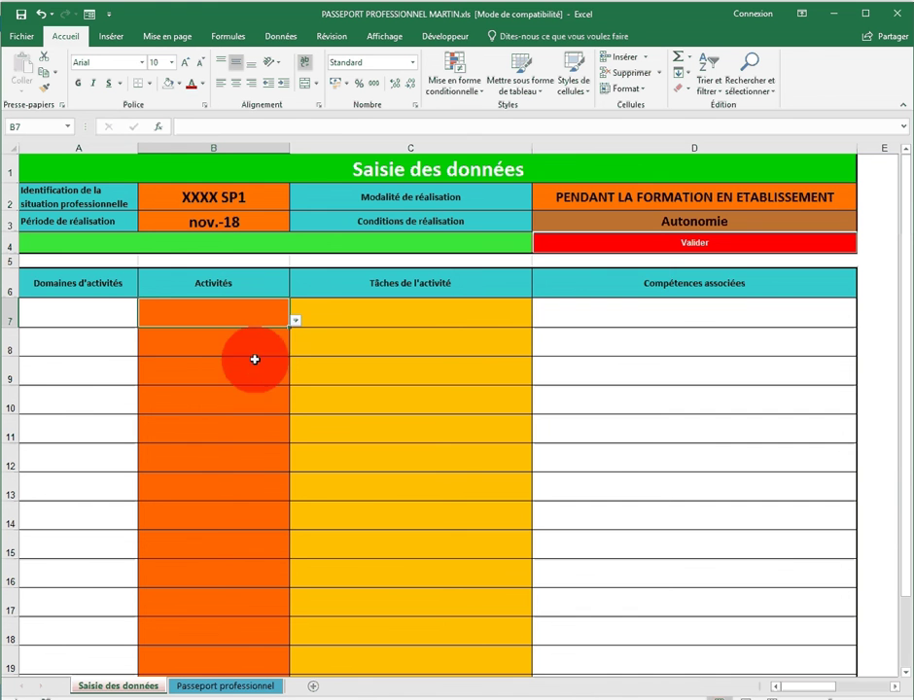
click(295, 321)
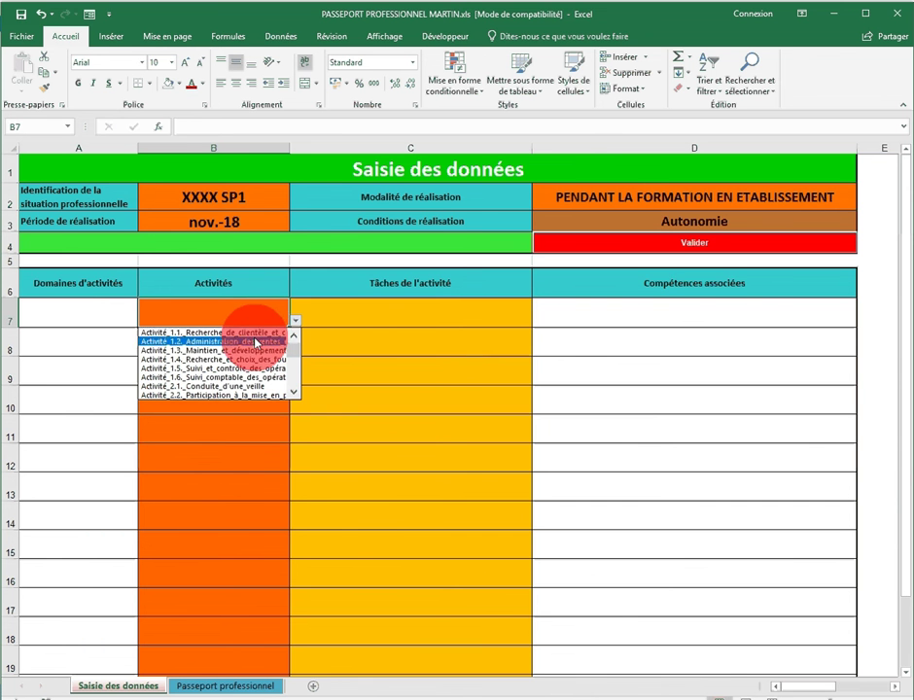
click(241, 331)
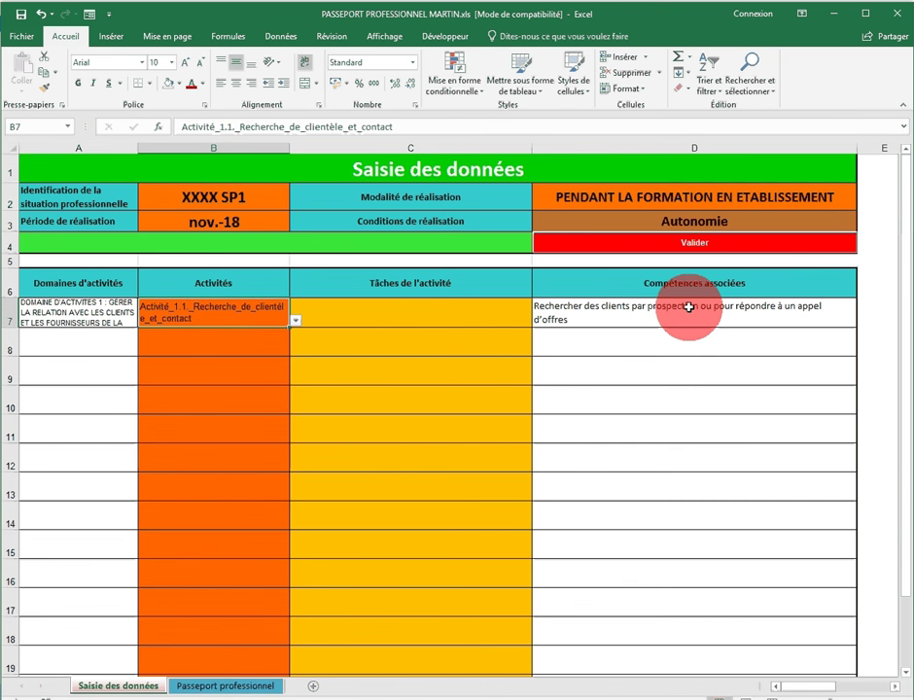
click(483, 314)
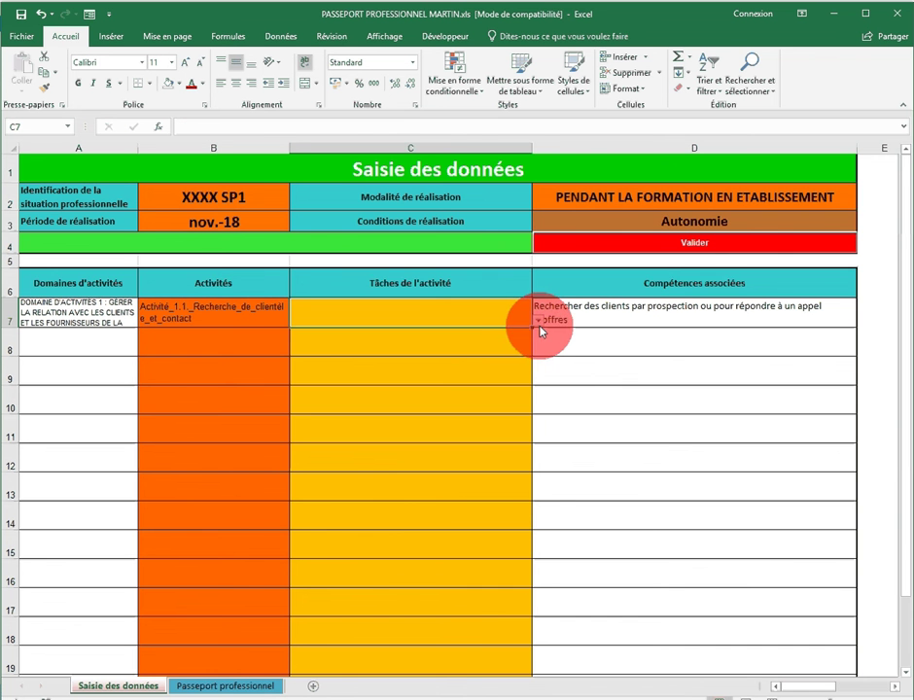
click(536, 322)
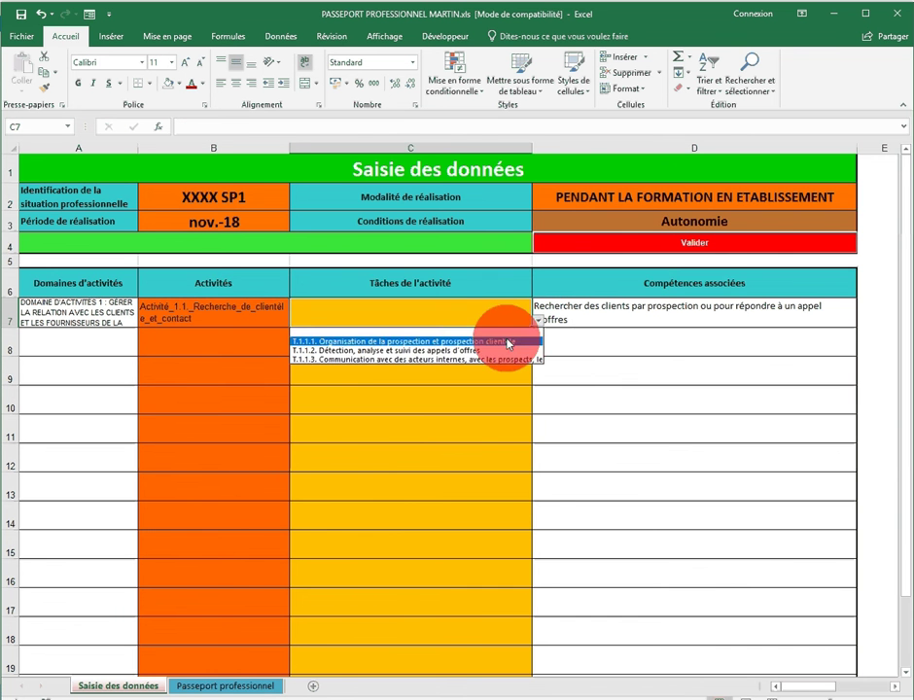
click(507, 343)
- Fill row 8 with Activité_1.1._Recherche_de_clientèle_et_contact and its task T.1.1.3. Communication avec des acteurs internes, avec les prospects, les clients et les pouvoirs adjudicateurs
click(212, 345)
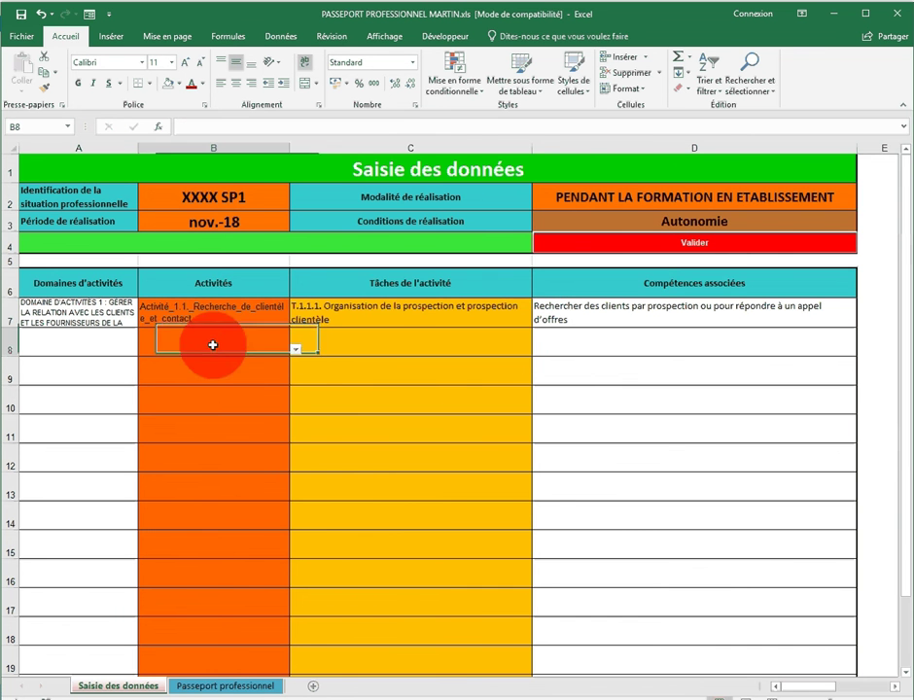
click(294, 349)
click(286, 358)
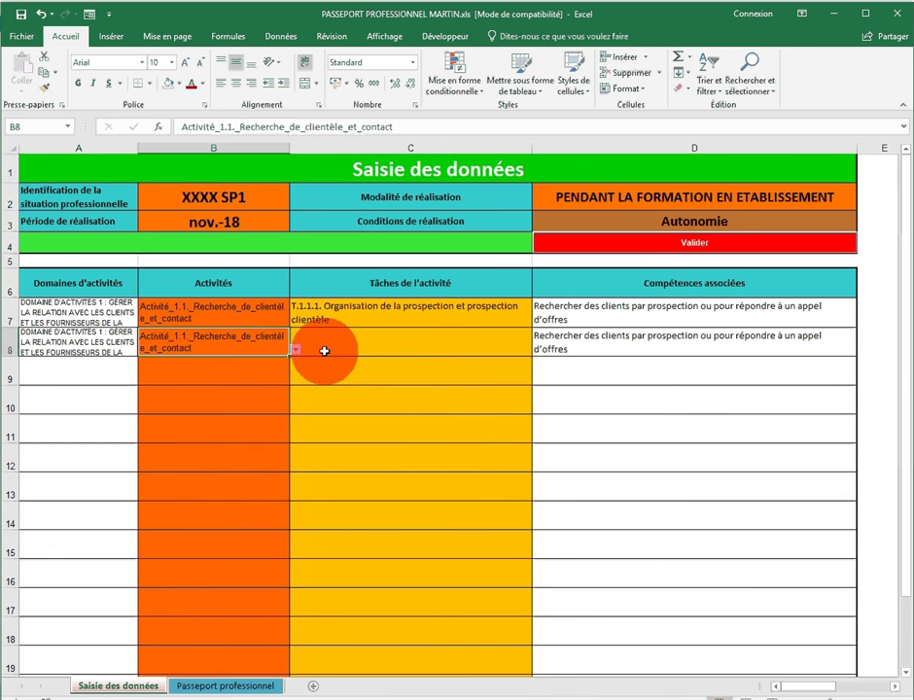
click(368, 342)
click(537, 349)
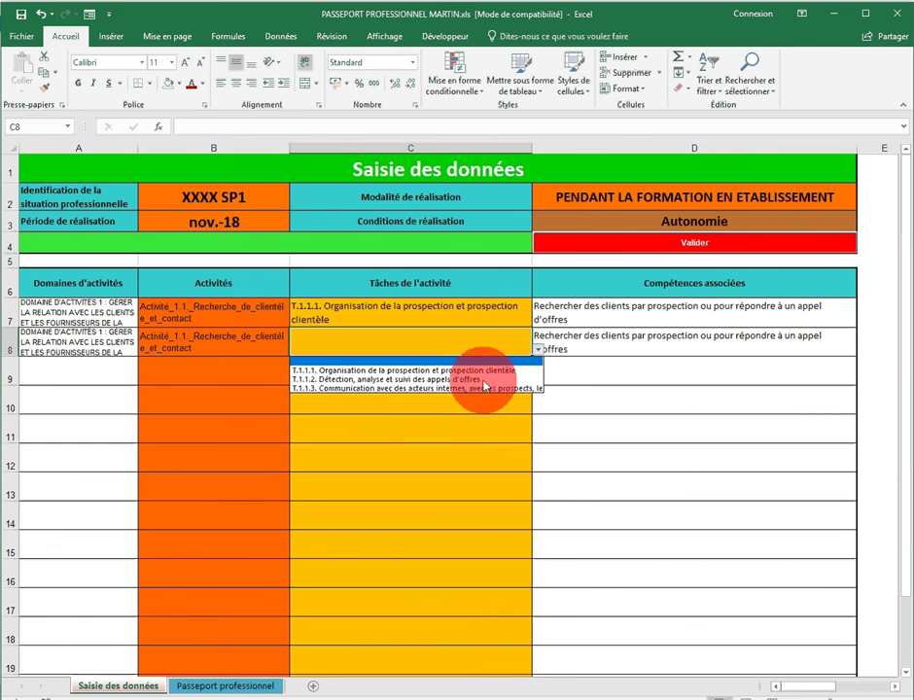
click(418, 389)
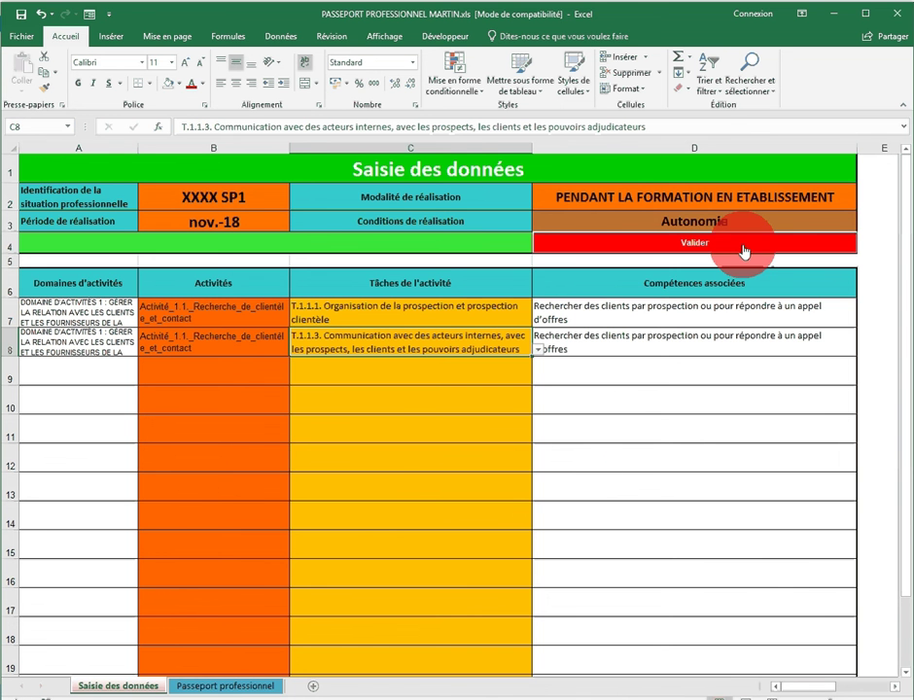
- Validate the entered professional situation and check it in the Passeport professionnel sheet
click(698, 247)
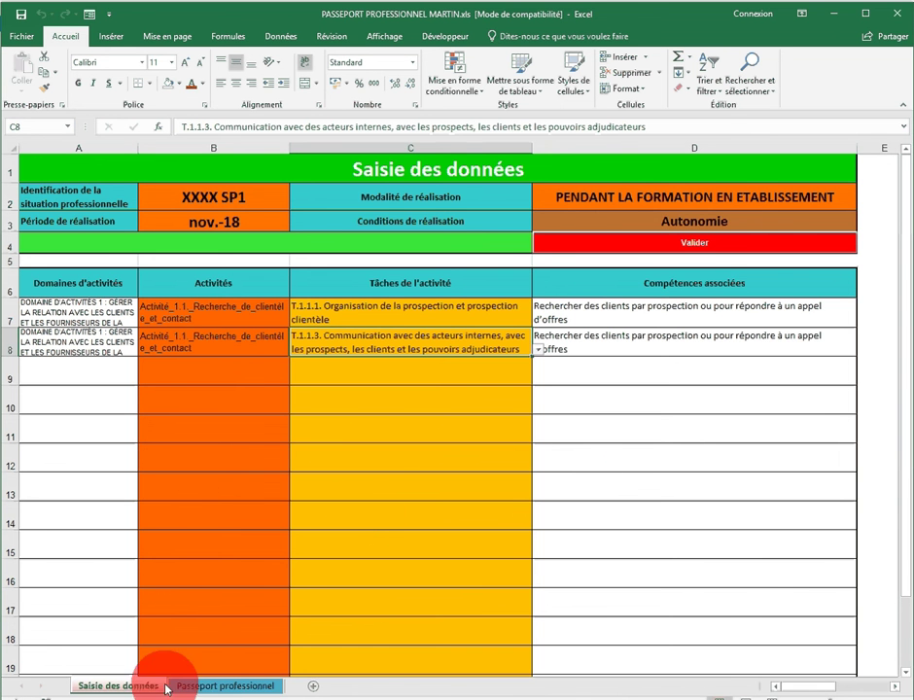
click(222, 686)
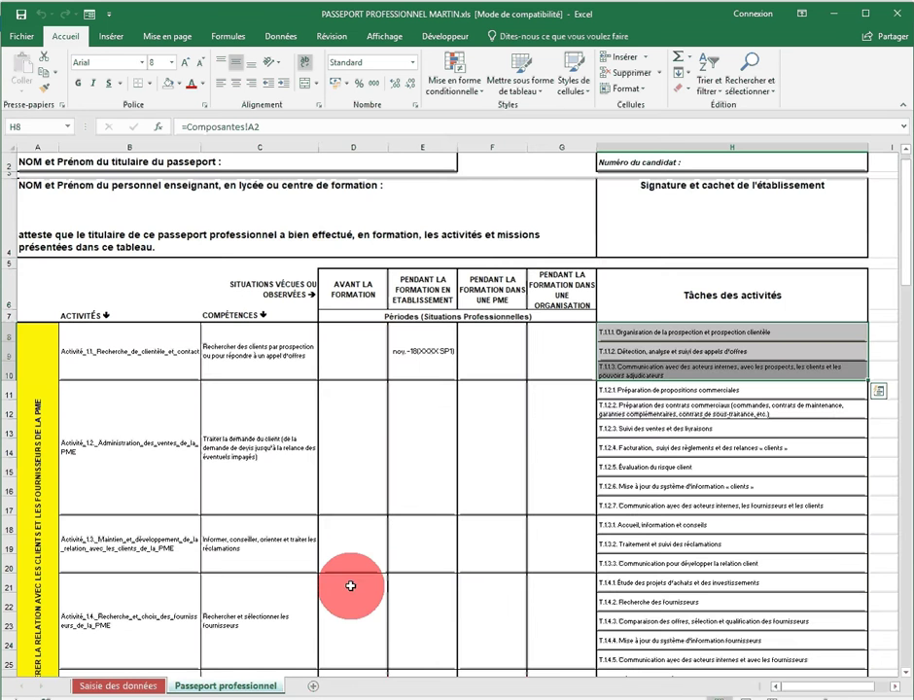
click(426, 441)
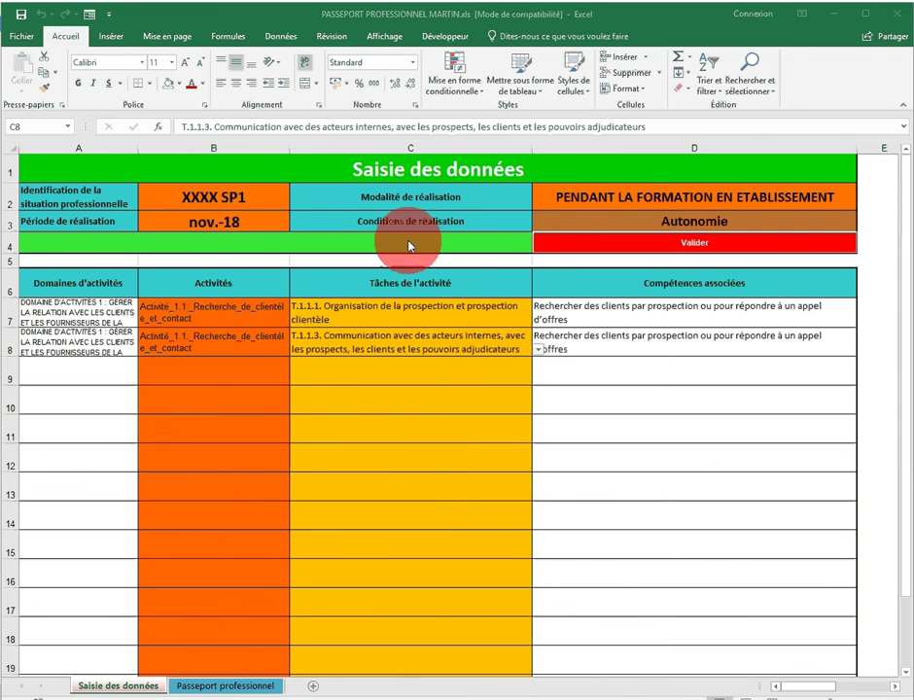
- Clear the situation's identification and Période de réalisation, along with the activities and tasks in rows 7 and 8
drag(261, 199, 255, 224)
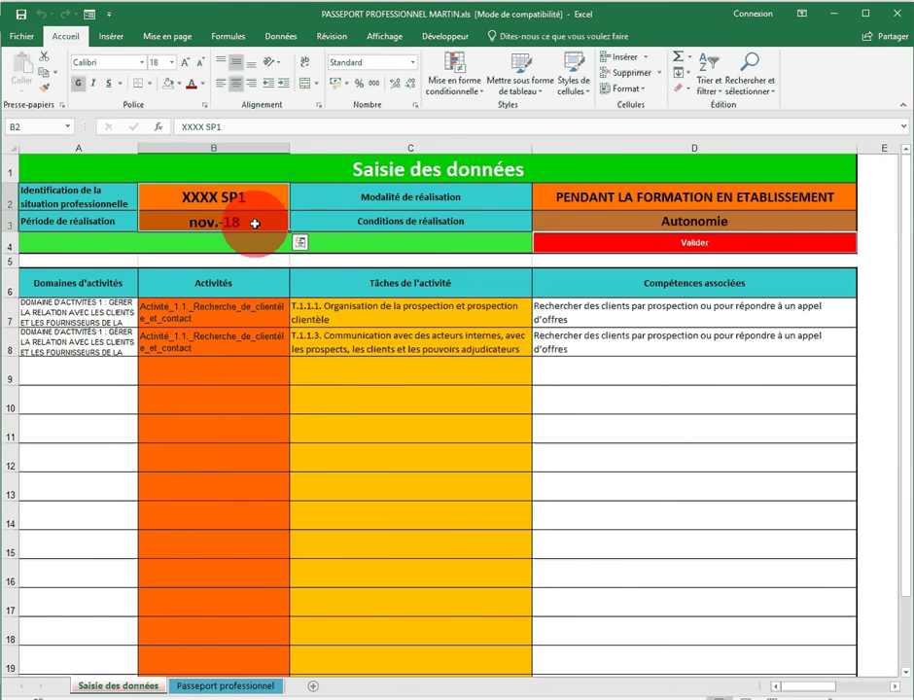
key(Delete)
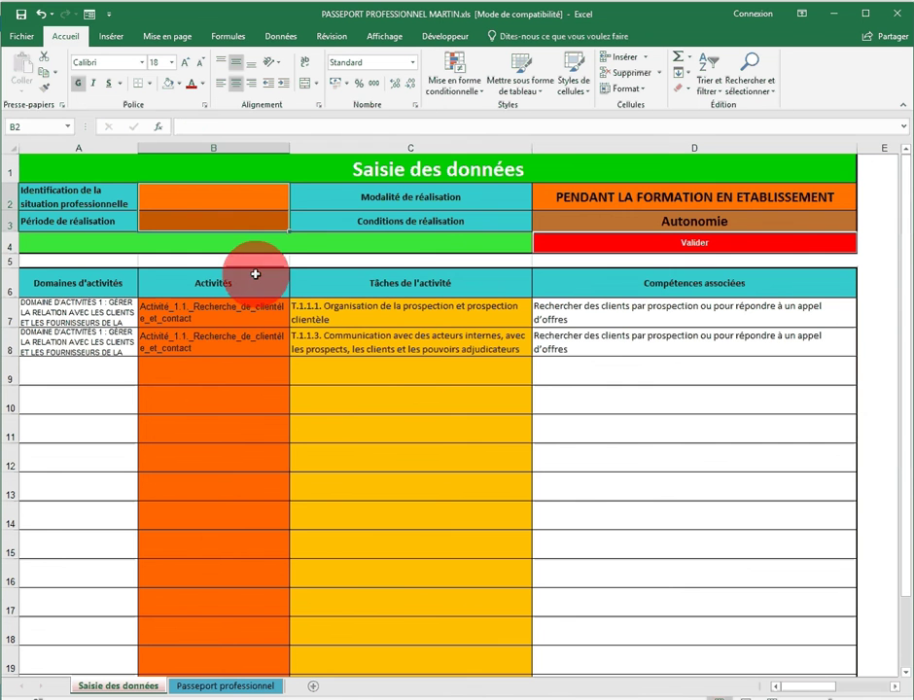
click(233, 316)
drag(242, 338, 368, 349)
key(Delete)
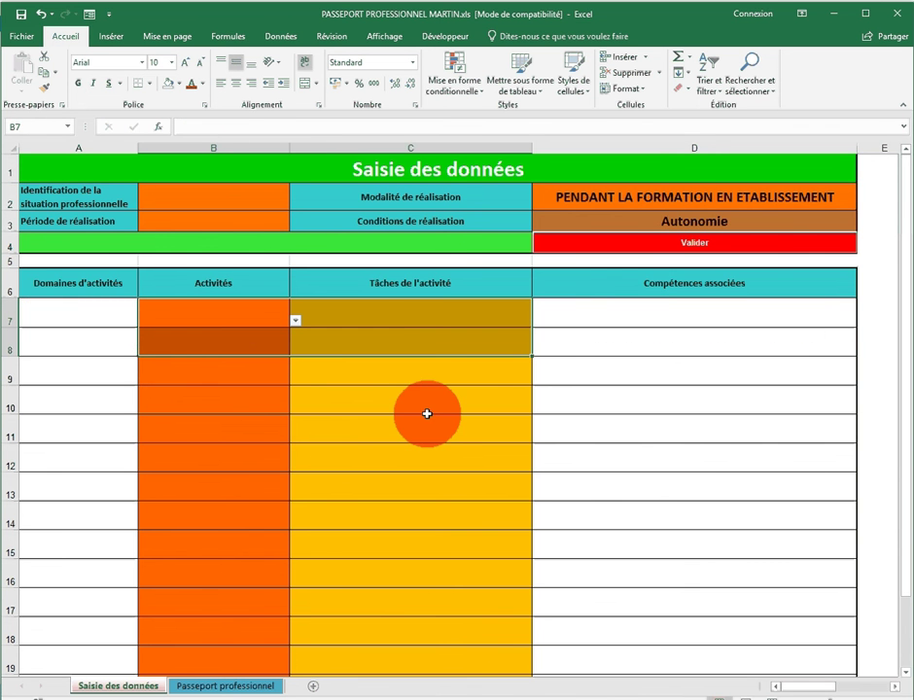
- Identify the new professional situation as YYYY SP1 with Déc 2018 as its Période de réalisation, keeping PENDANT LA FORMATION EN ETABLISSEMENT and Autonomie
click(213, 202)
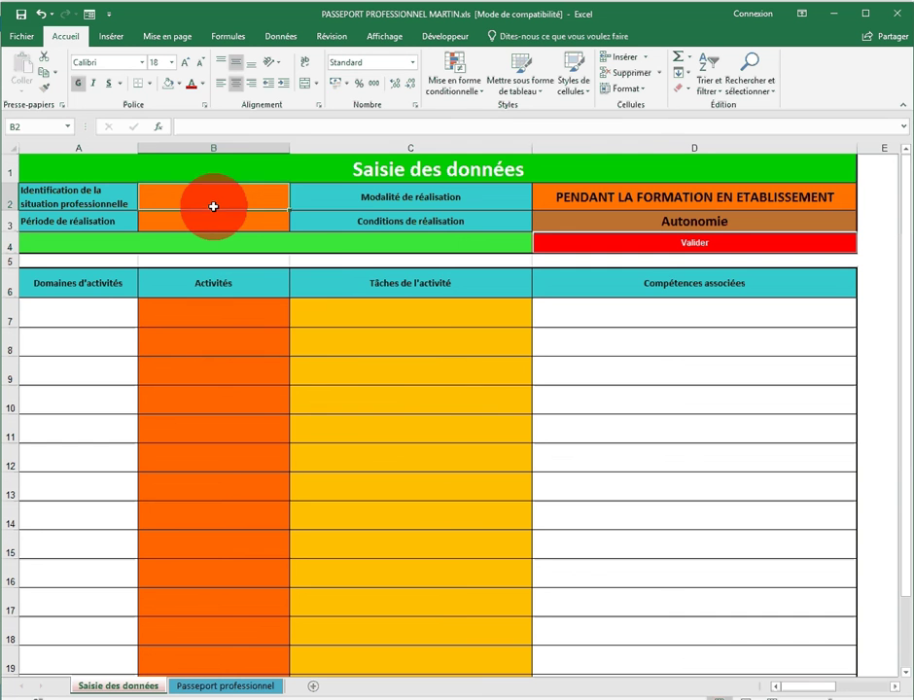
text(YYYY)
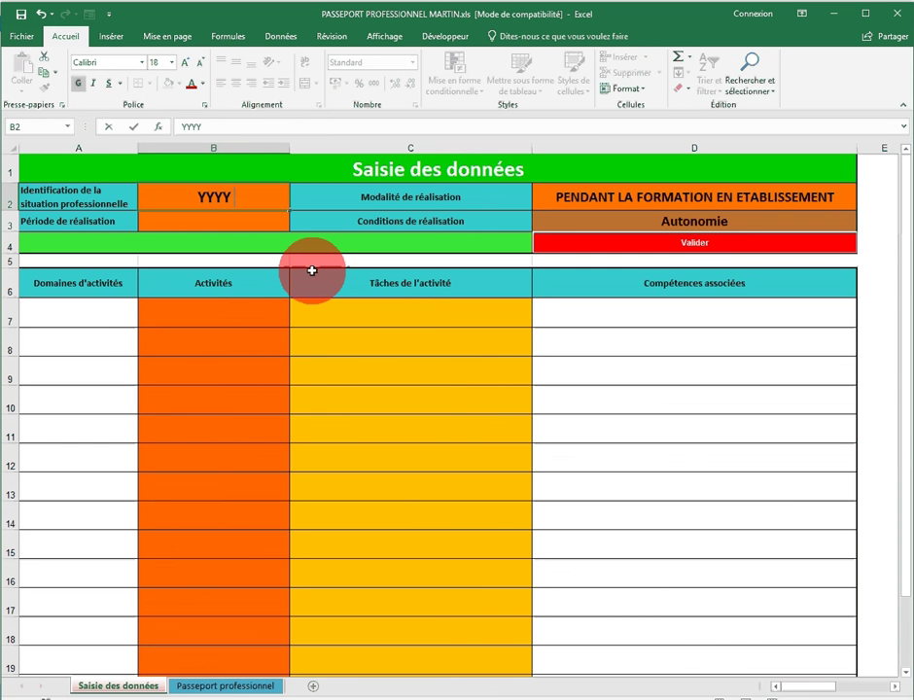
text( SP1)
click(252, 225)
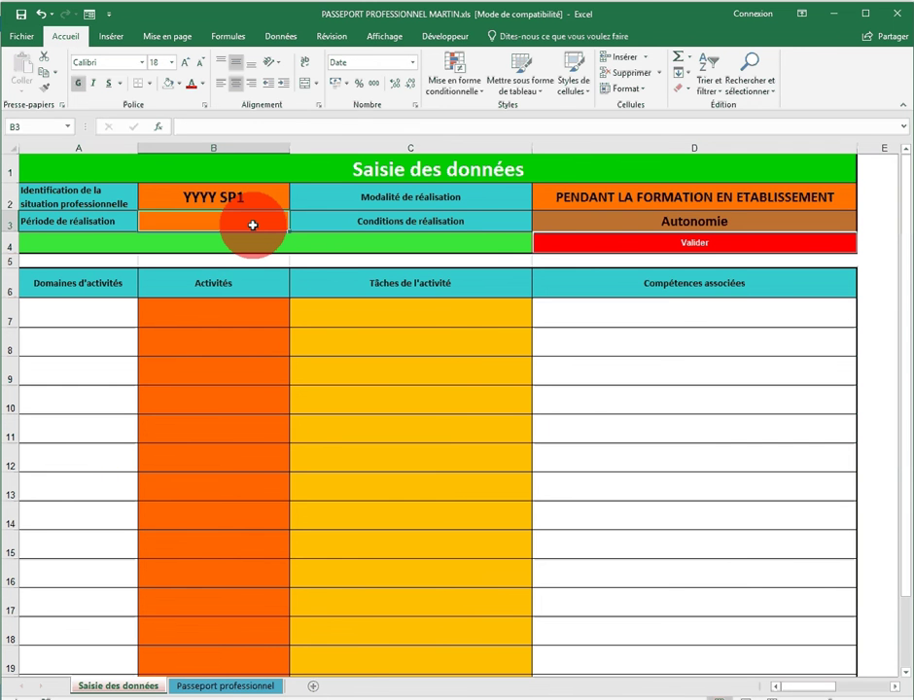
text(Déc 20)
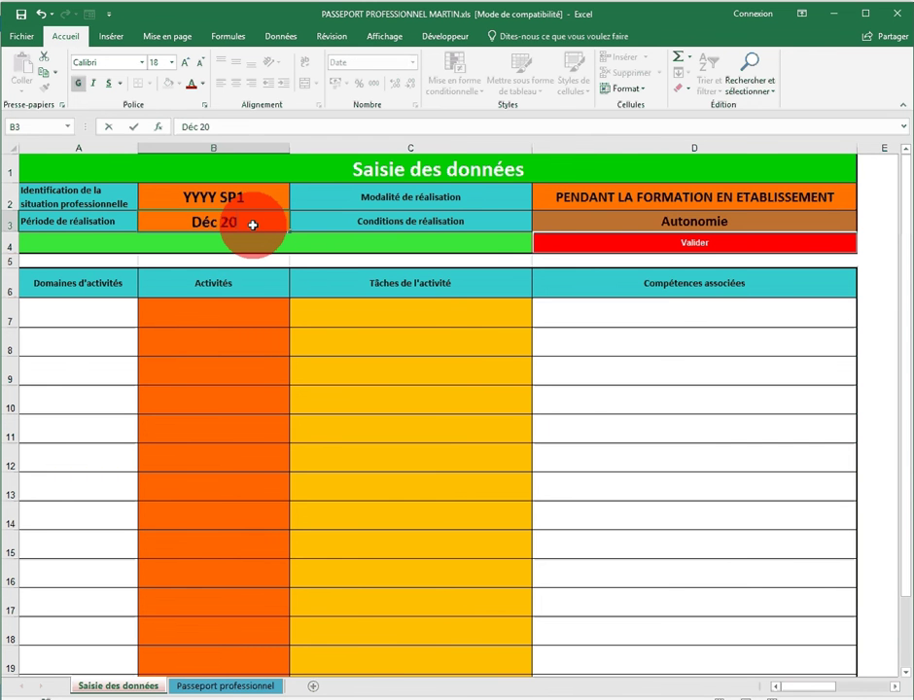
text(18)
key(Return)
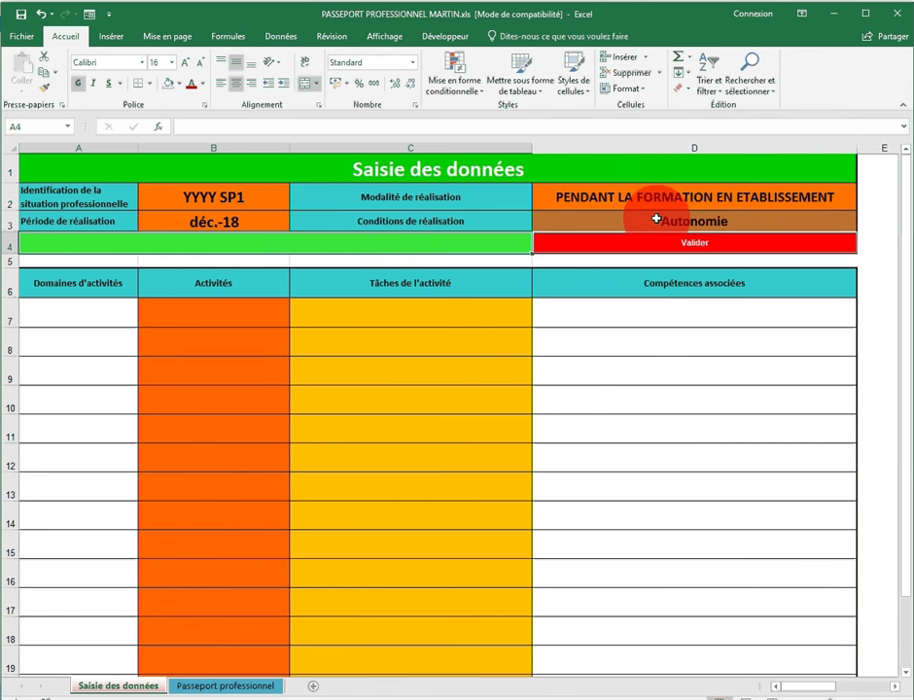
click(714, 197)
click(712, 222)
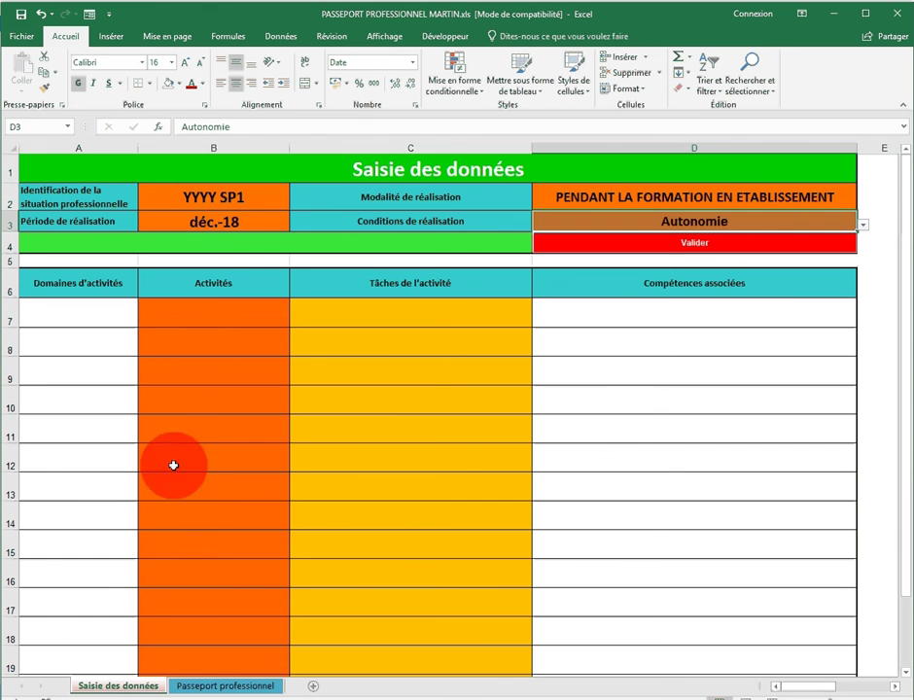
- Fill row 7 with Activité_1.1._Recherche_de_clientèle_et_contact and its task T.1.1.1. Organisation de la prospection et prospection clientèle
click(210, 319)
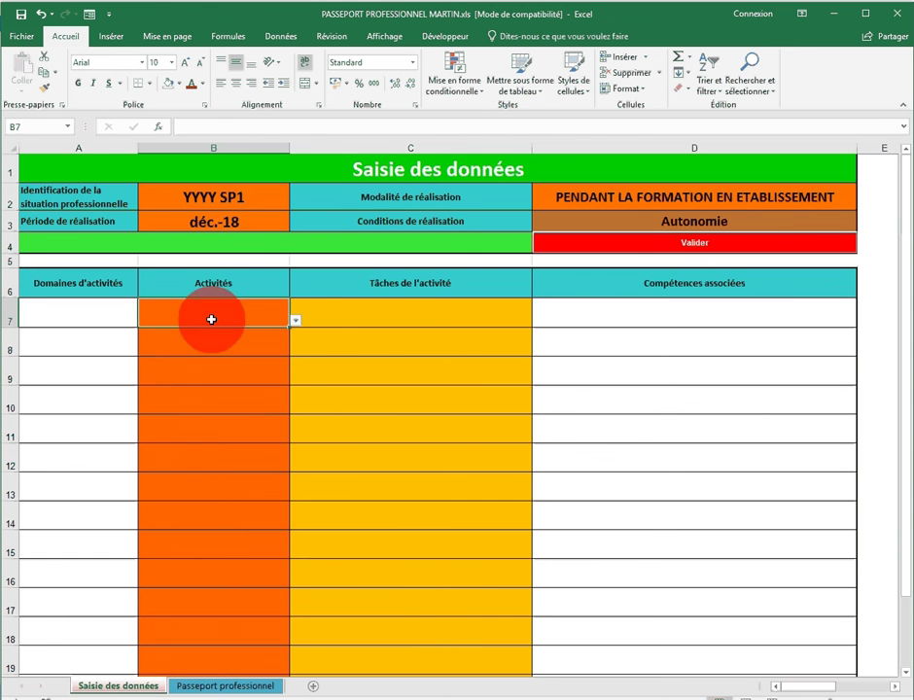
click(295, 320)
click(284, 328)
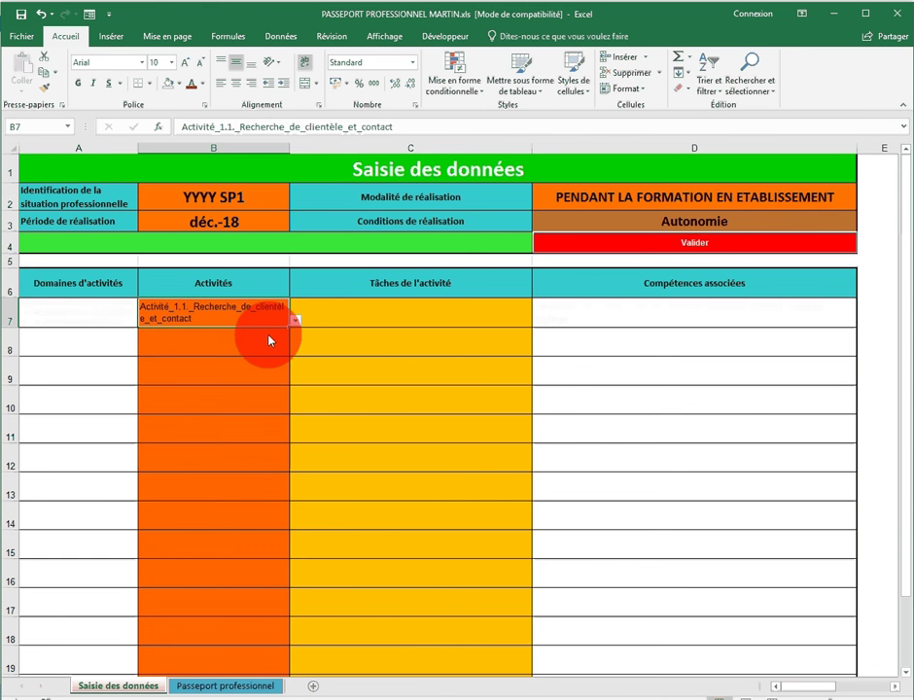
click(352, 311)
click(538, 320)
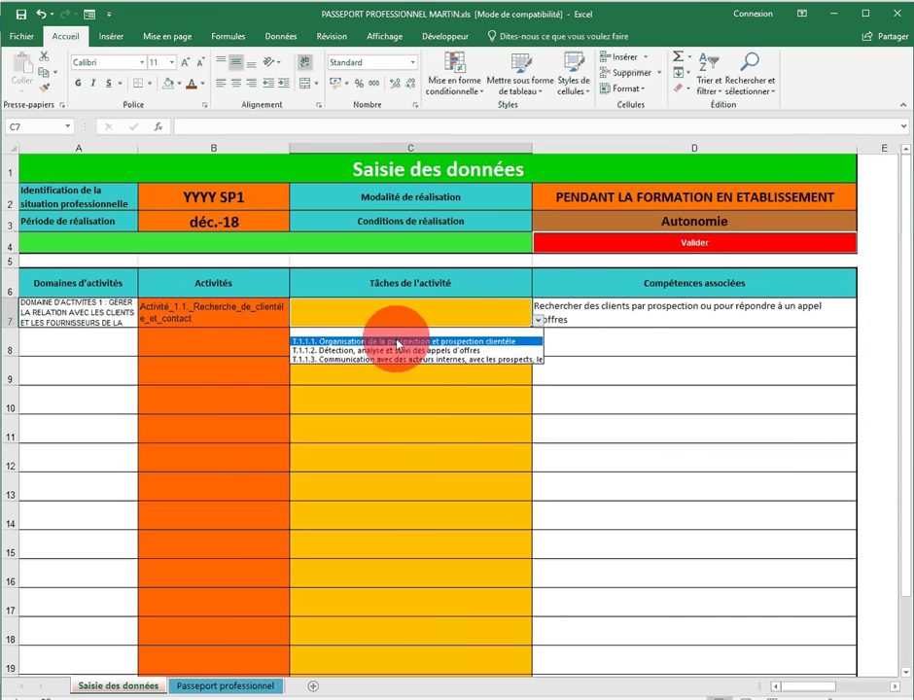
click(397, 342)
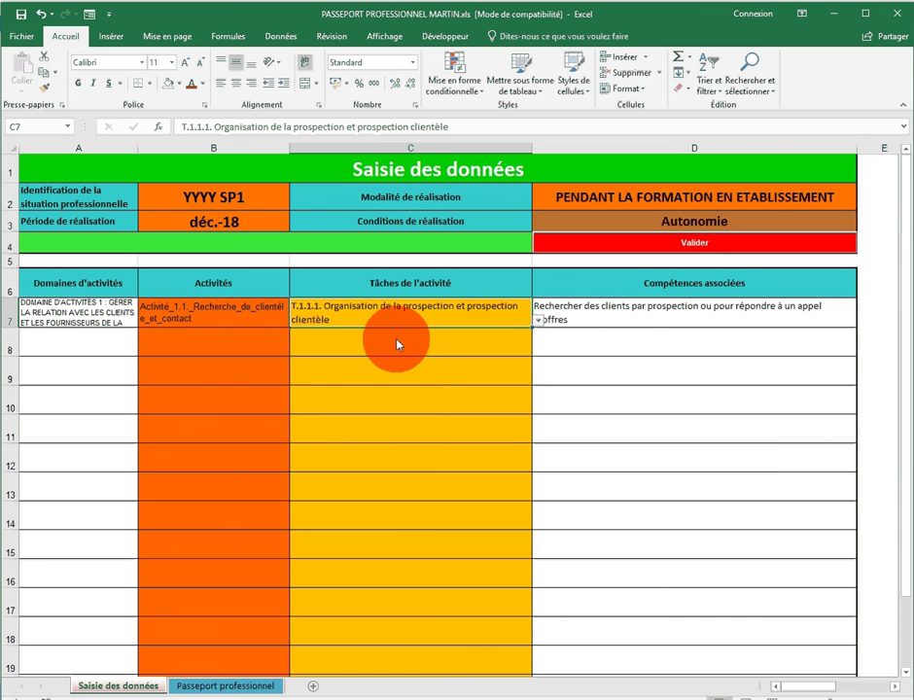
- Fill row 8 with Activité_1.2._Administration_des_ventes_de_la_PME and its task T.1.2.1. Préparation de propositions commerciales
click(248, 342)
click(295, 350)
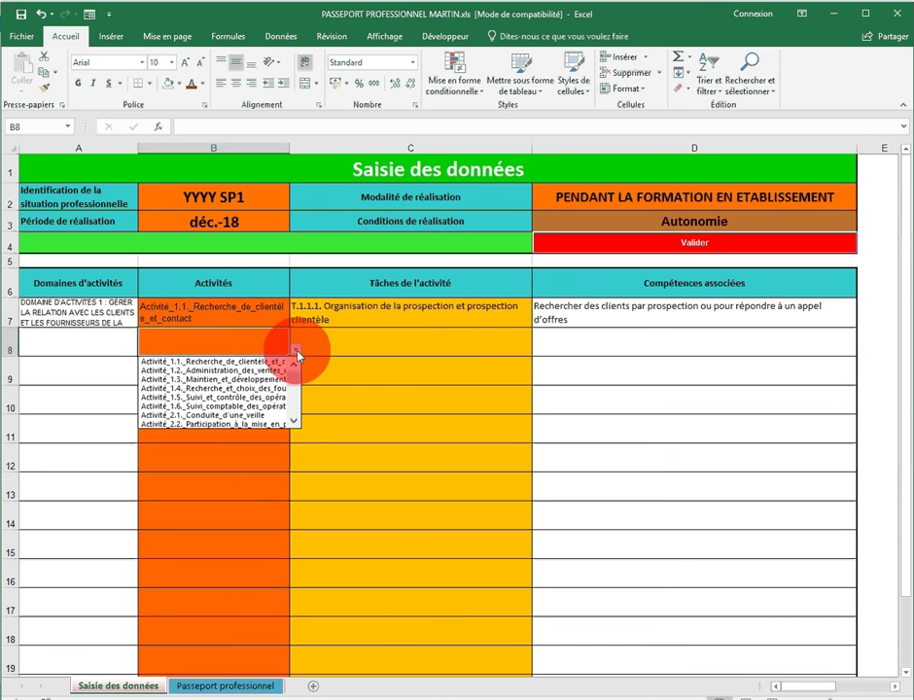
click(243, 370)
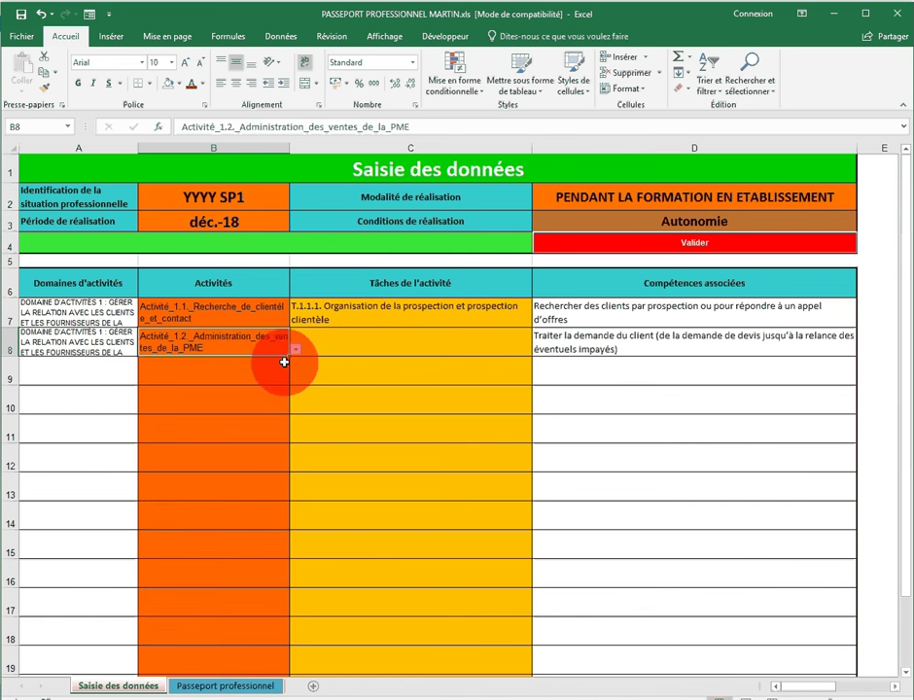
click(347, 344)
click(537, 349)
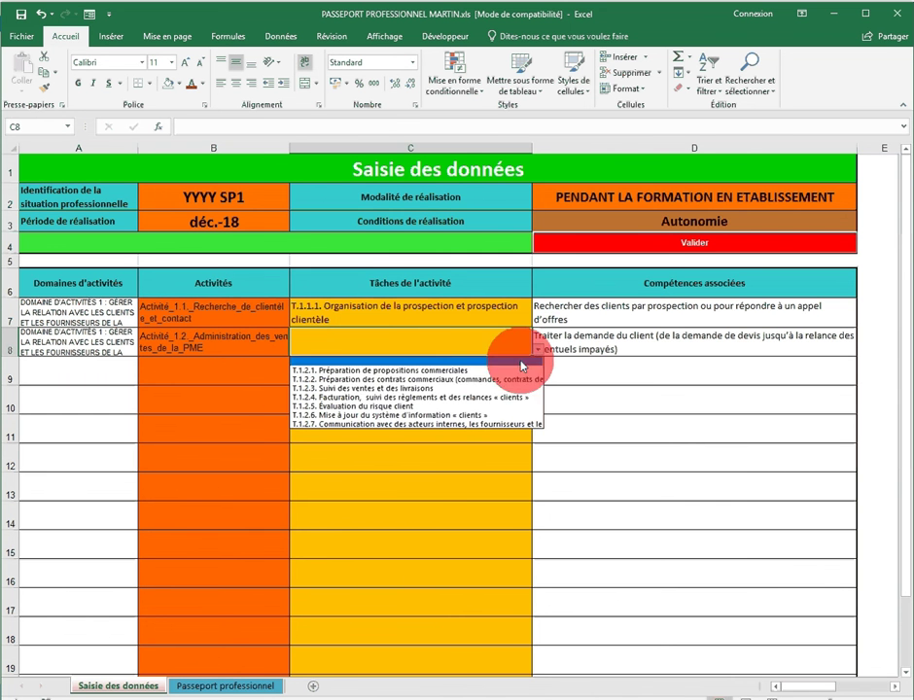
click(378, 372)
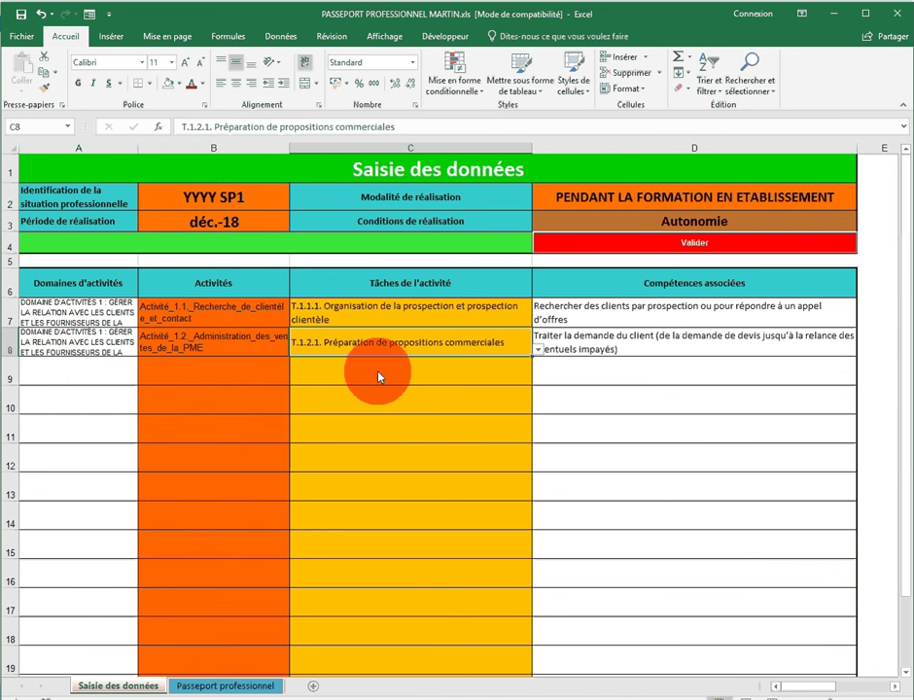
- Fill row 9 with Activité_4.2._Organisation_des_activités_de_la_PME and its task T.4.2.4. Organisation des déplacements
click(271, 373)
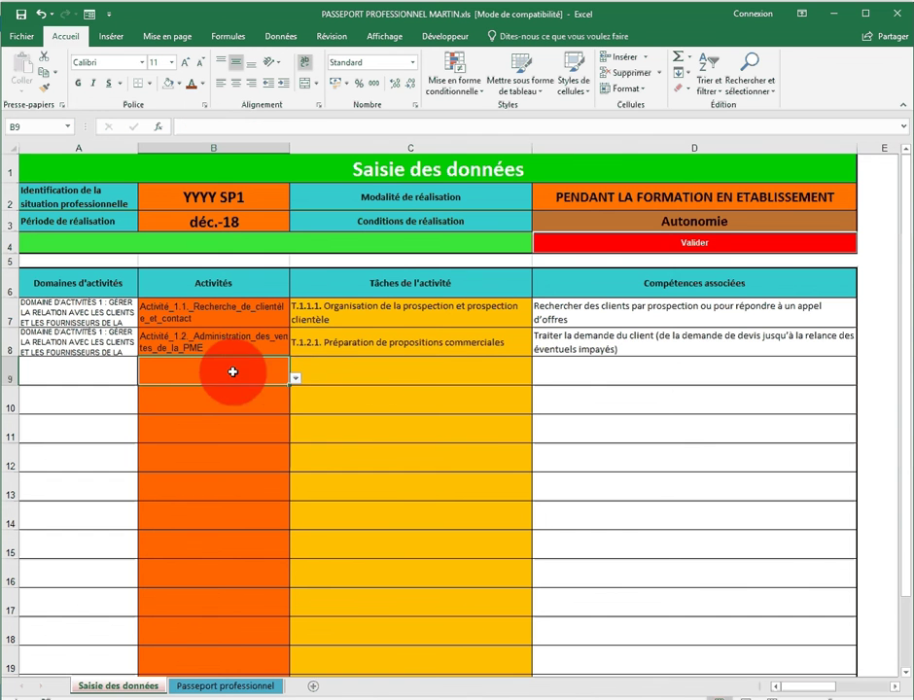
click(295, 378)
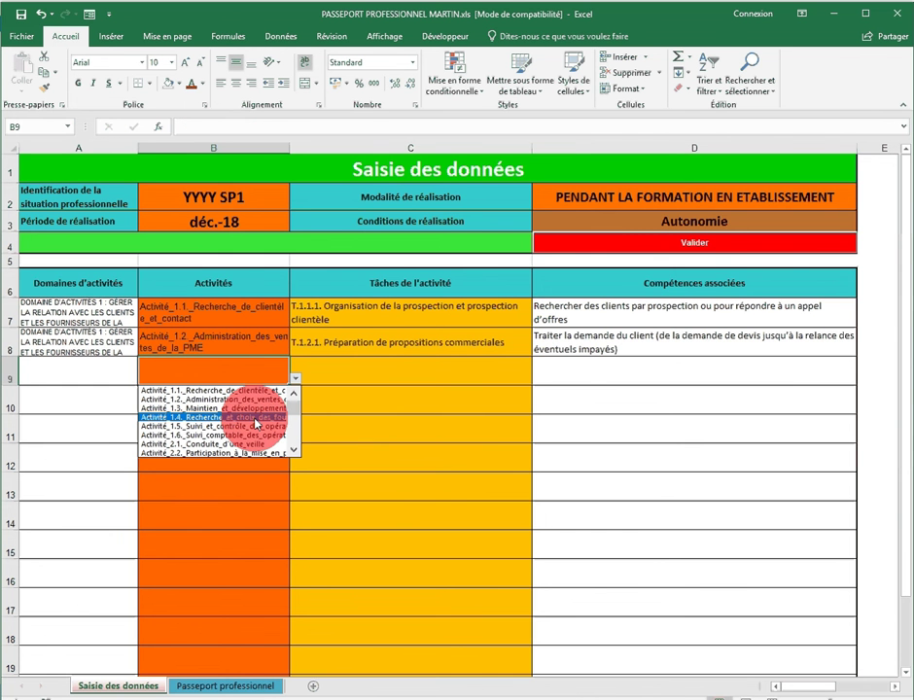
click(295, 452)
drag(295, 452, 296, 452)
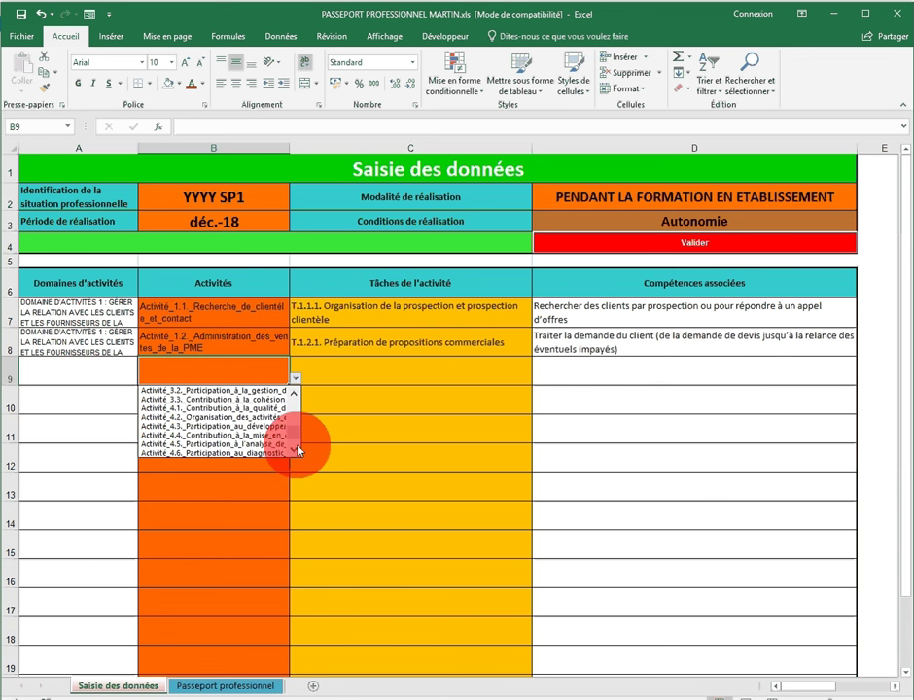
click(217, 418)
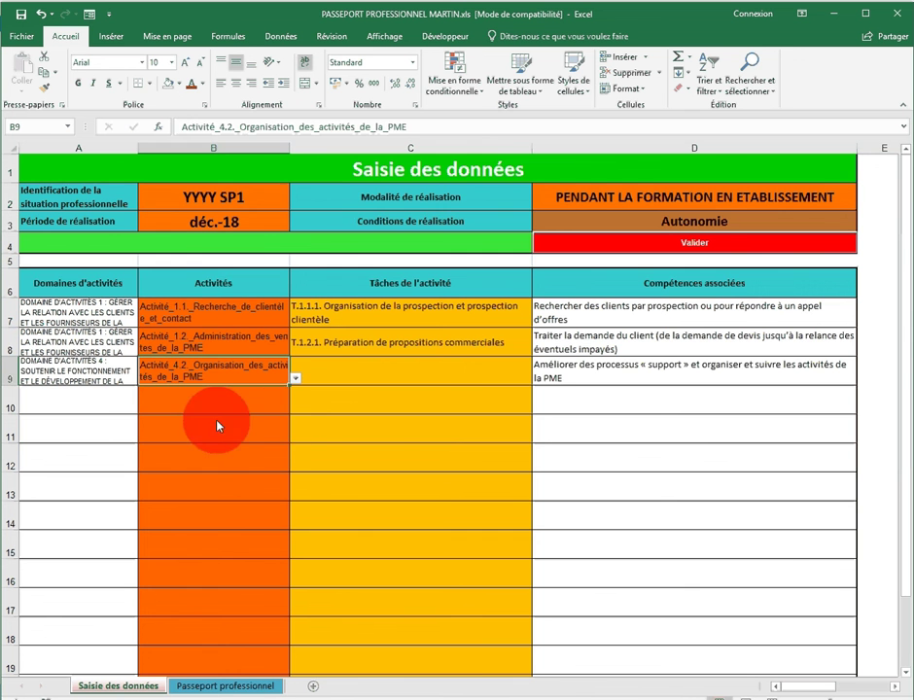
click(362, 373)
click(538, 383)
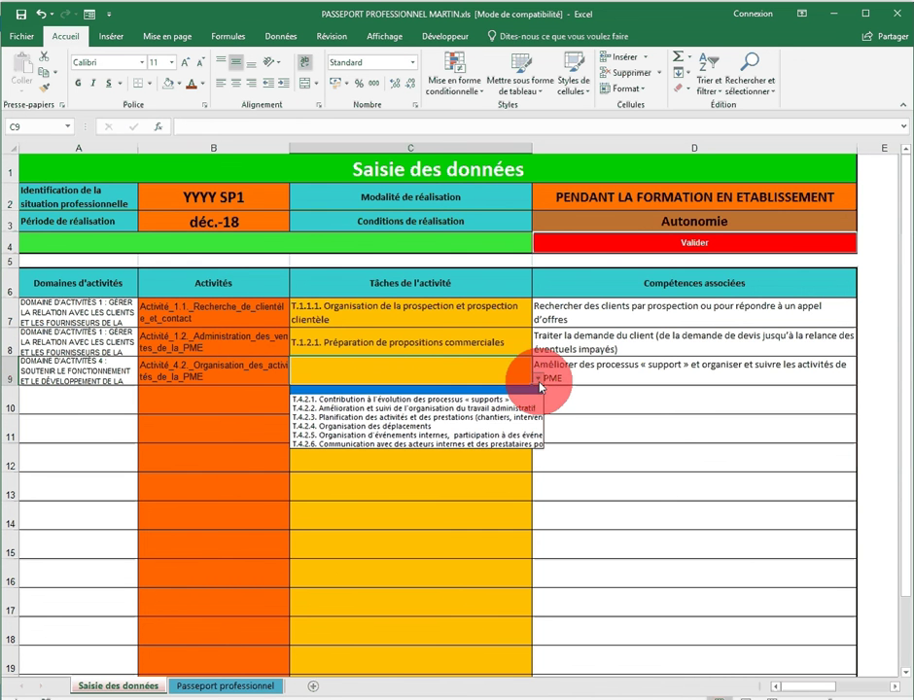
click(332, 426)
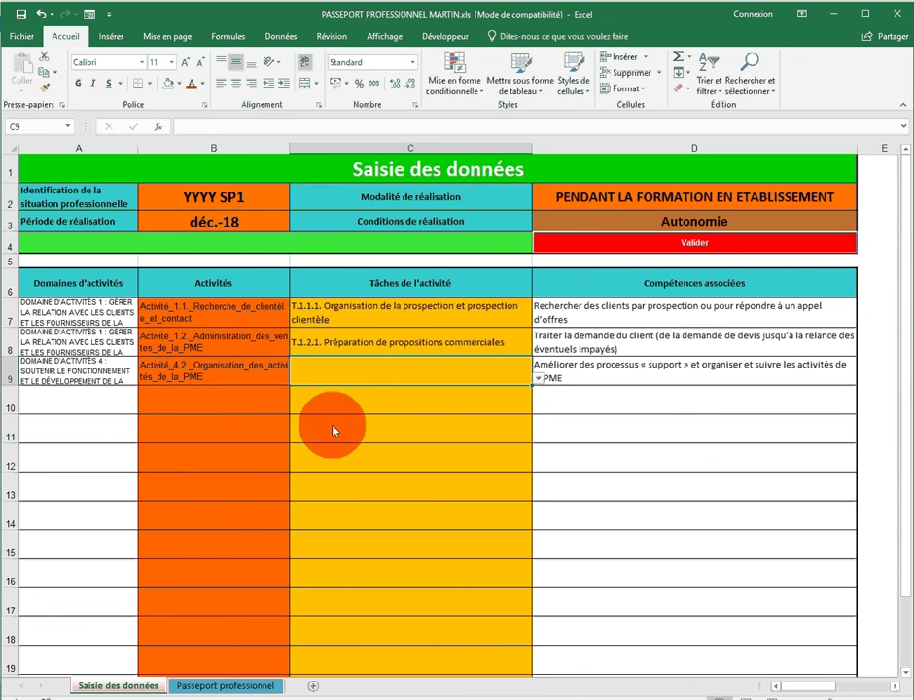
- Fill row 10 with Activité_4.2._Organisation_des_activités_de_la_PME and its task T.4.2.5. Organisation d'événements internes, participation à des événements externes
click(239, 417)
click(299, 411)
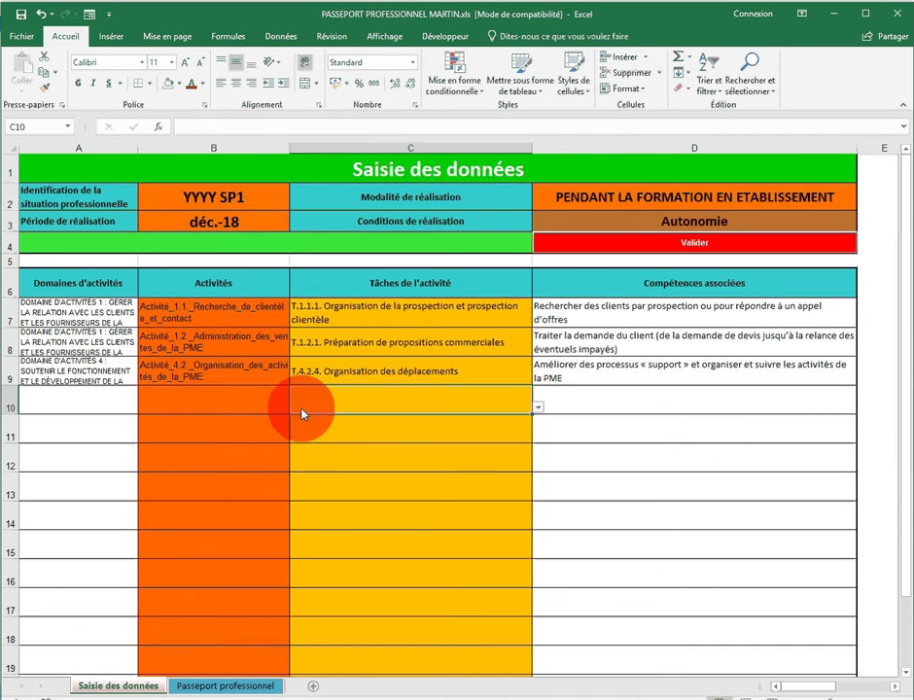
click(265, 397)
click(294, 408)
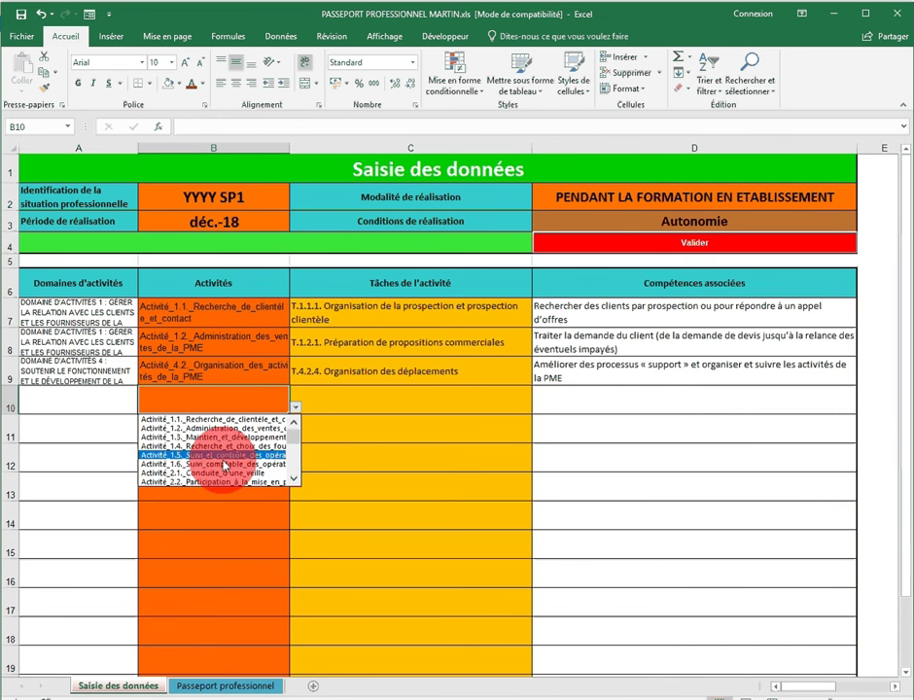
click(297, 480)
click(297, 479)
click(296, 479)
click(296, 479)
click(297, 480)
click(297, 479)
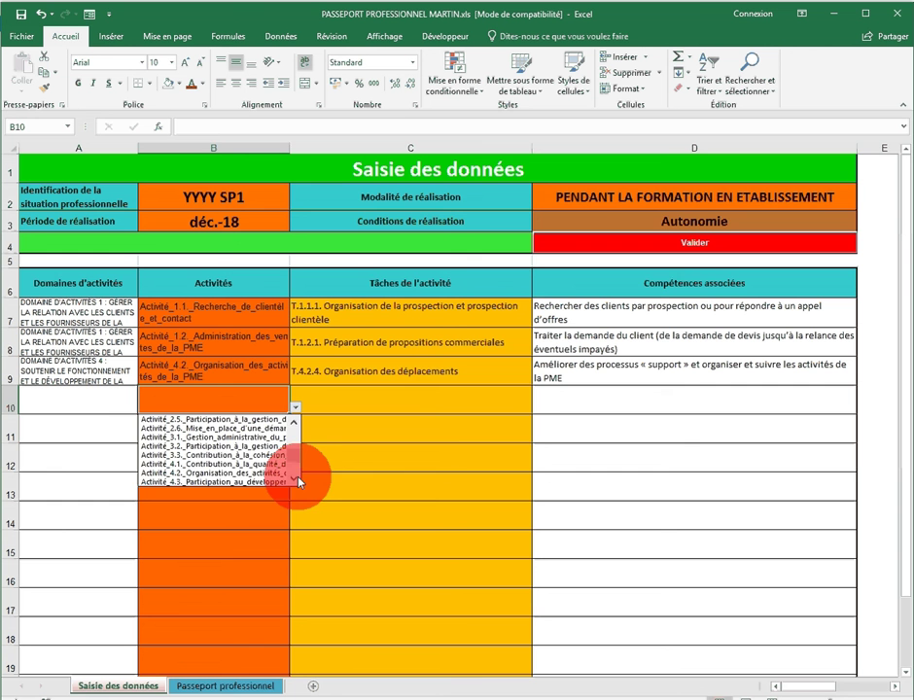
click(282, 472)
click(388, 396)
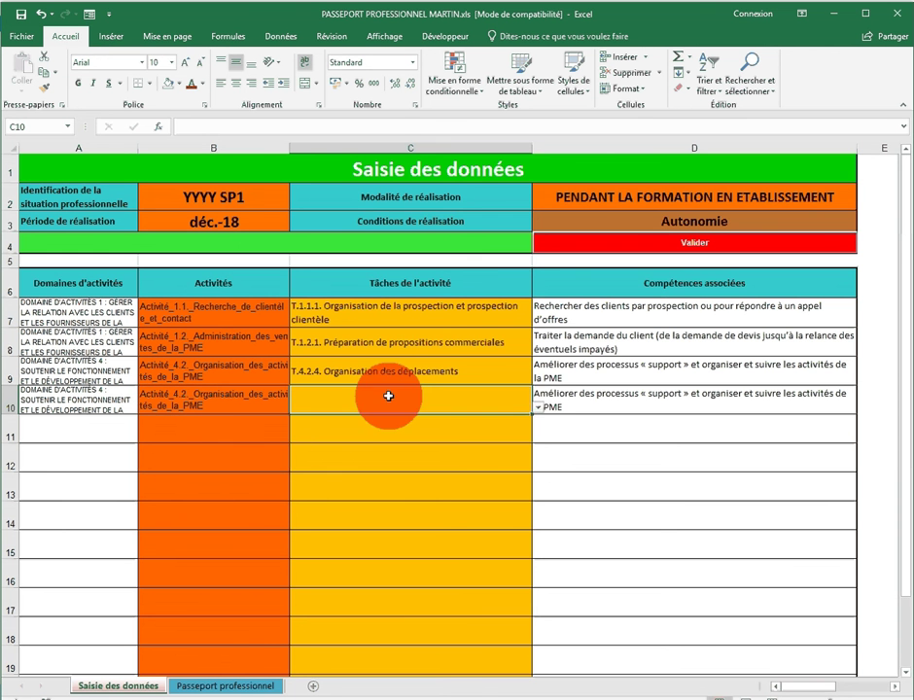
click(538, 407)
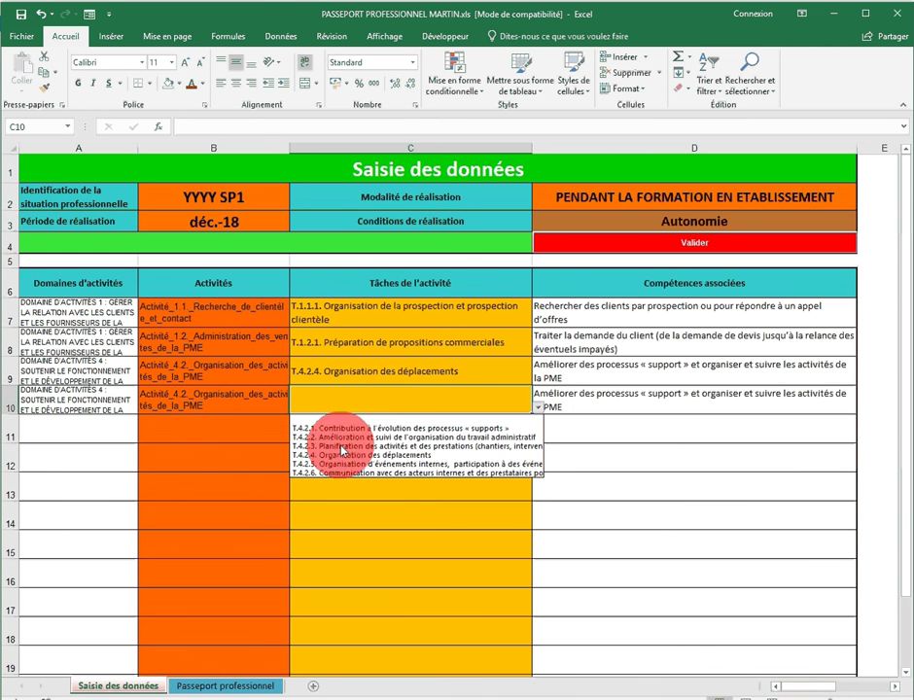
click(326, 464)
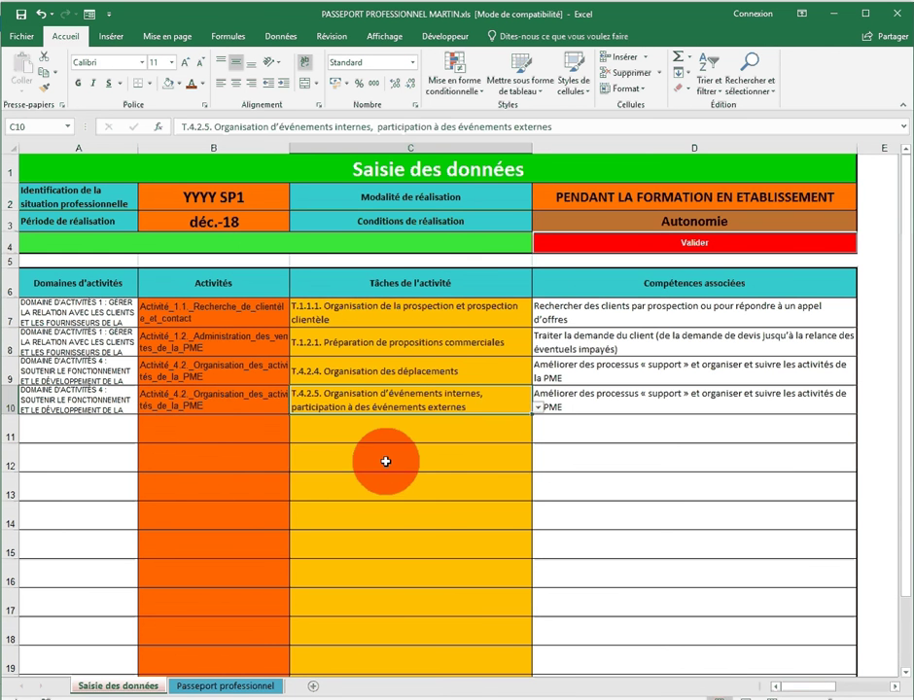
click(381, 458)
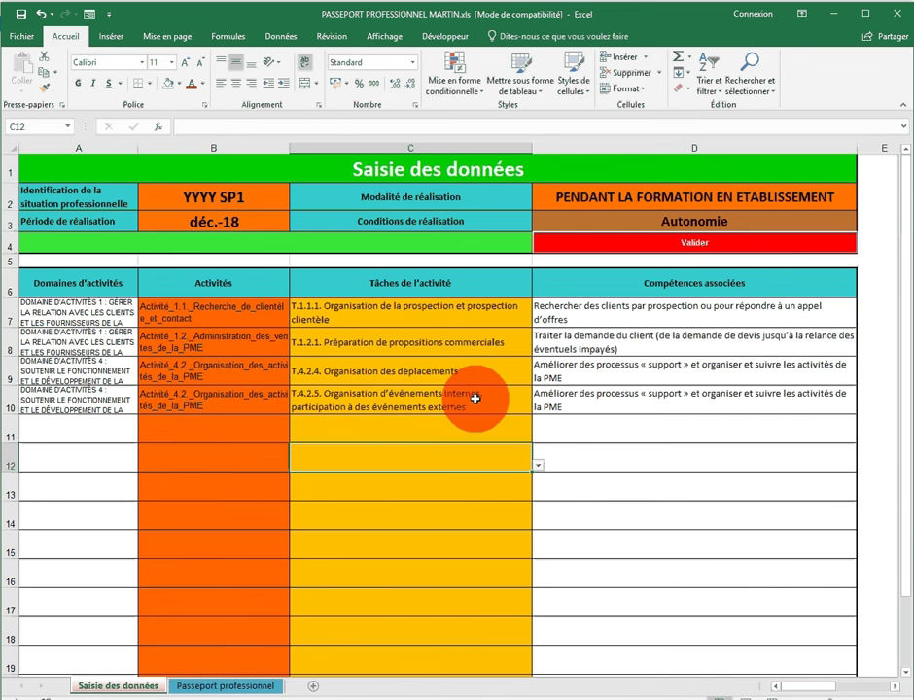
- Validate the YYYY SP1 situation and check its periods and tasks in the Passeport professionnel sheet
click(653, 248)
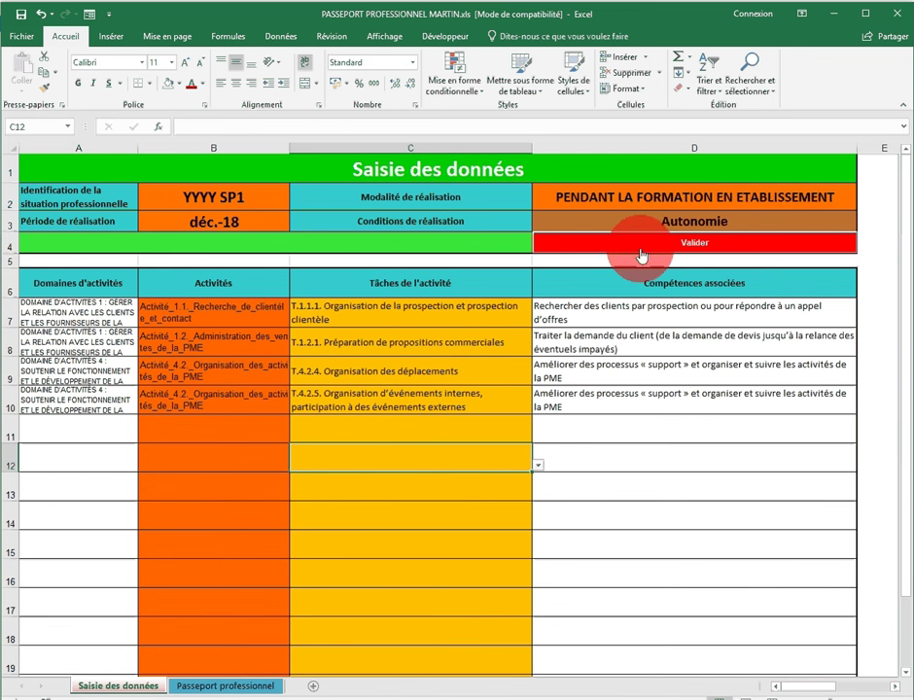
click(251, 687)
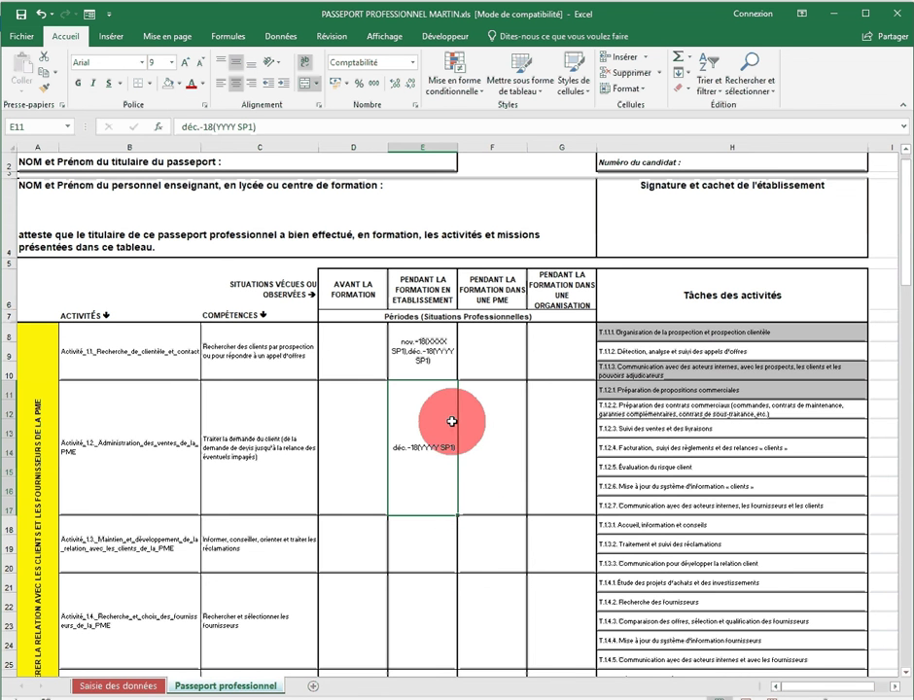
click(429, 361)
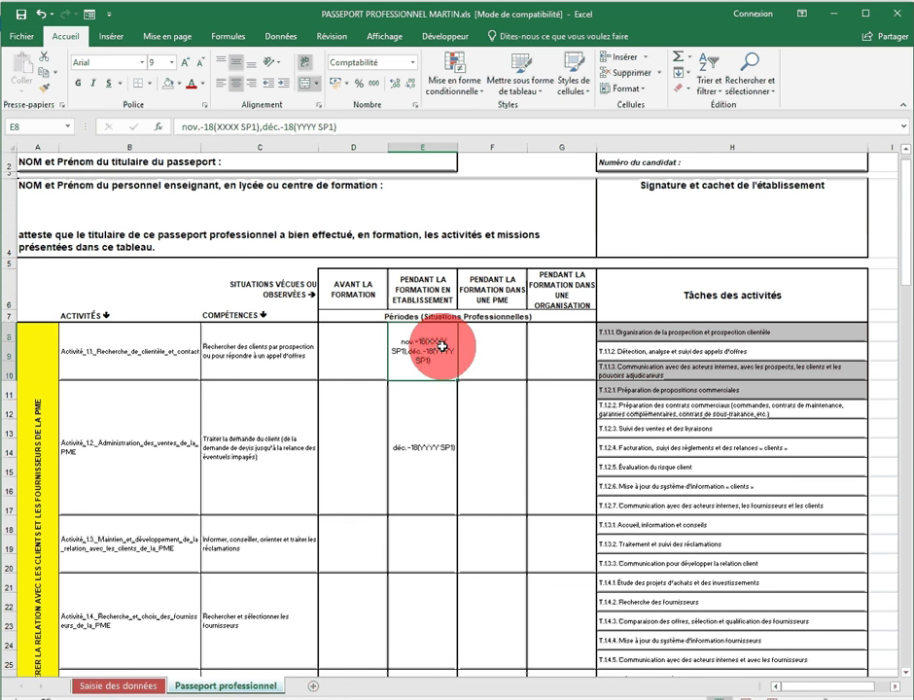
click(422, 454)
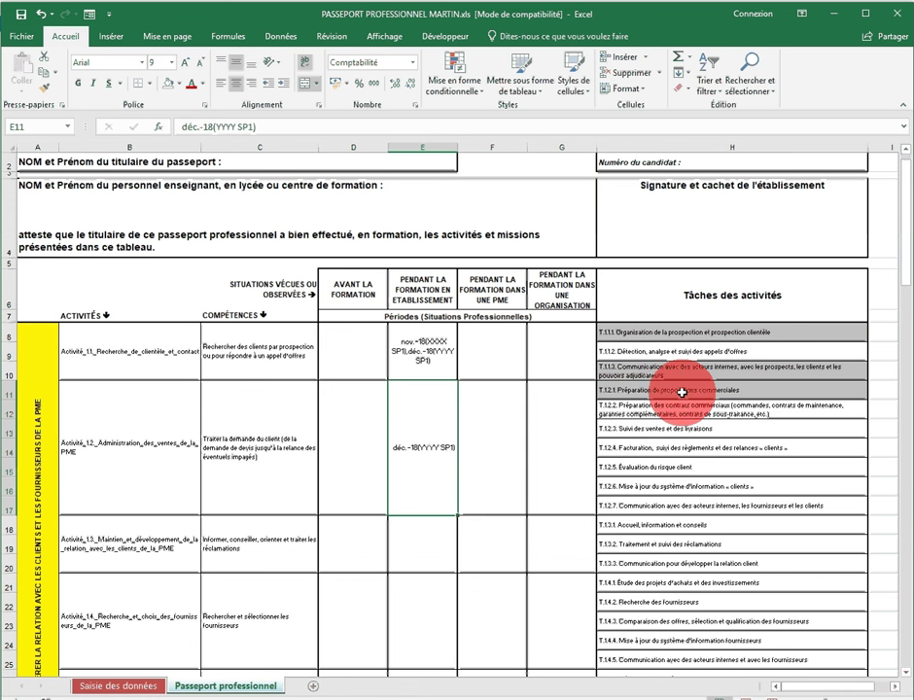
scroll(496, 496, down, 17)
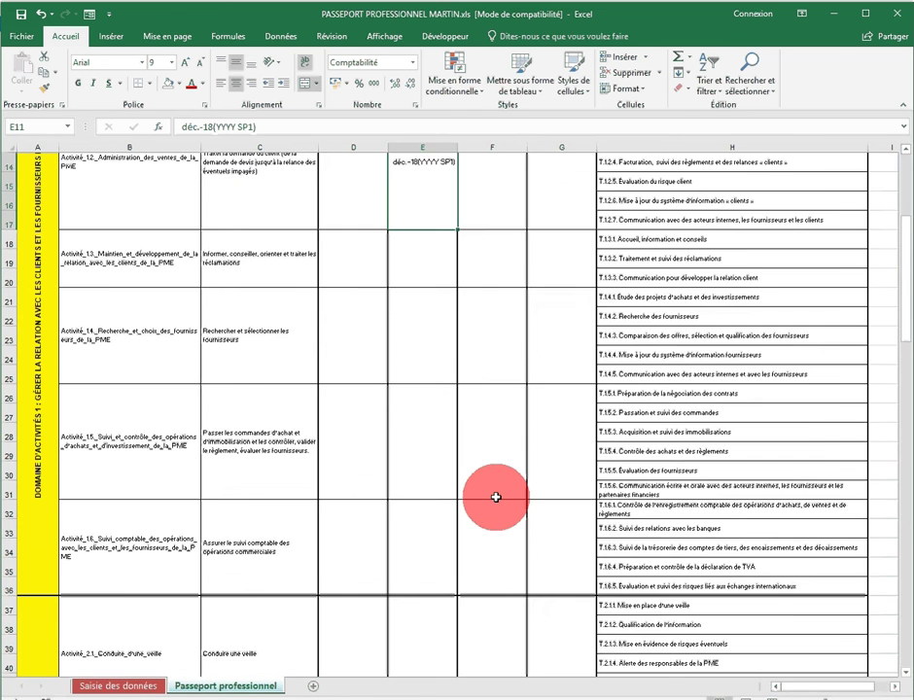
- Check the period and highlighted tasks recorded for Activité_4.2._Organisation_des_activités_de_la_PME in the Passeport professionnel sheet
scroll(496, 496, down, 8)
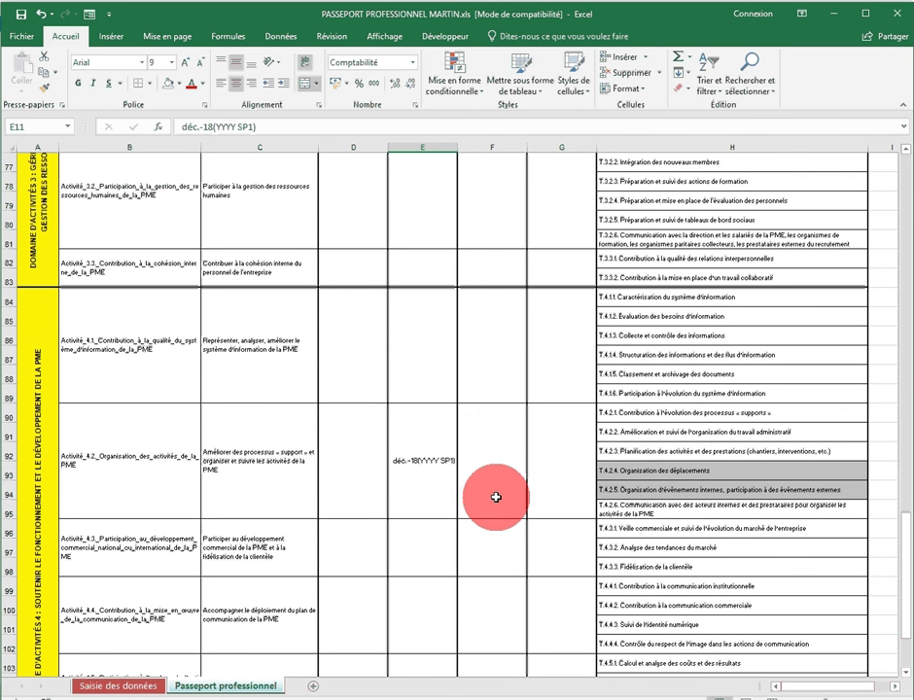
click(422, 478)
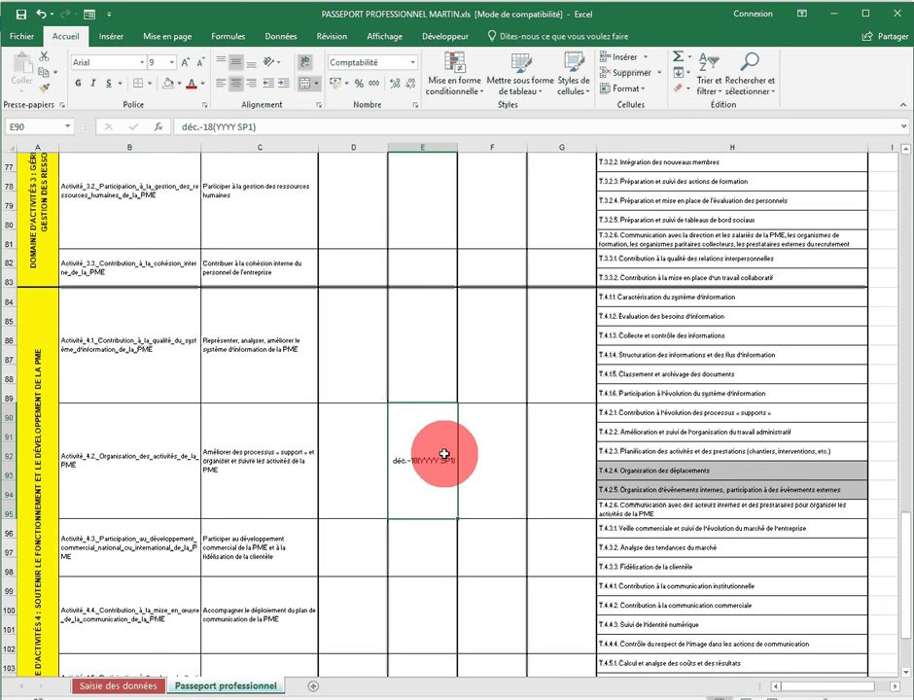
- Preview the Saisie des données sheet for printing, and return to the sheet without printing it
click(141, 692)
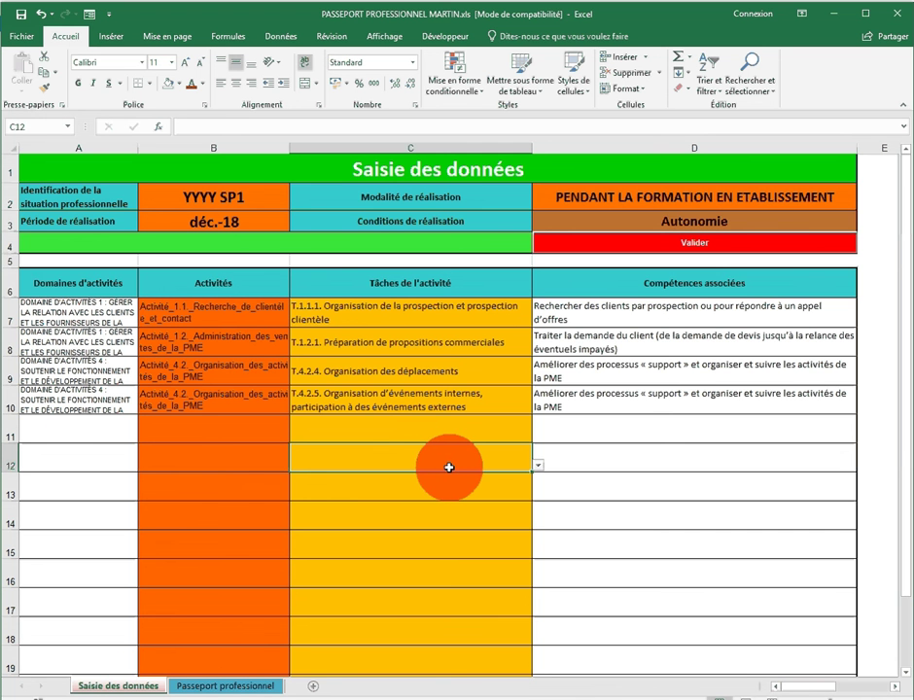
click(23, 38)
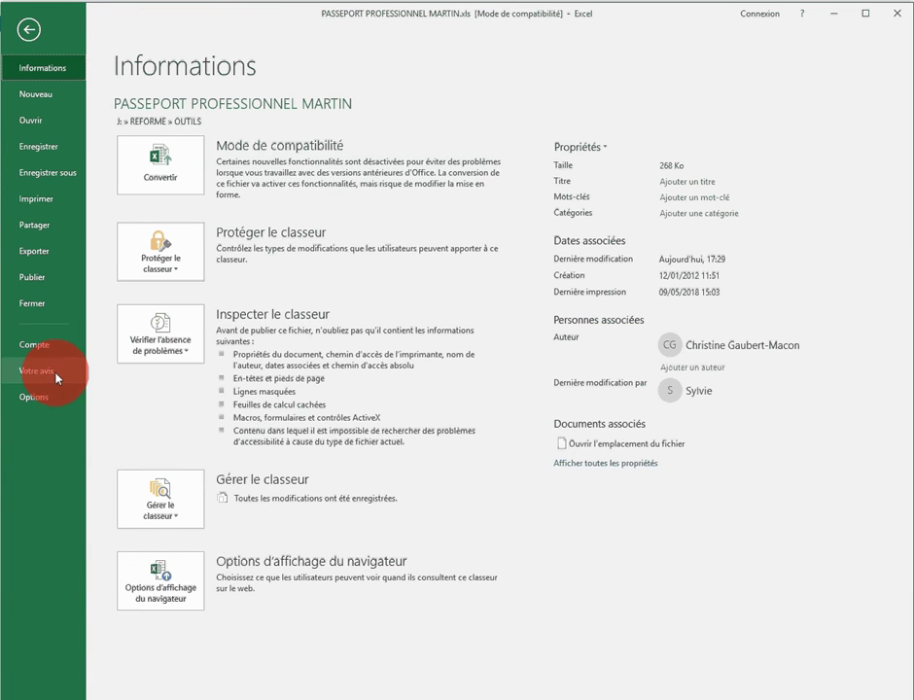
click(48, 201)
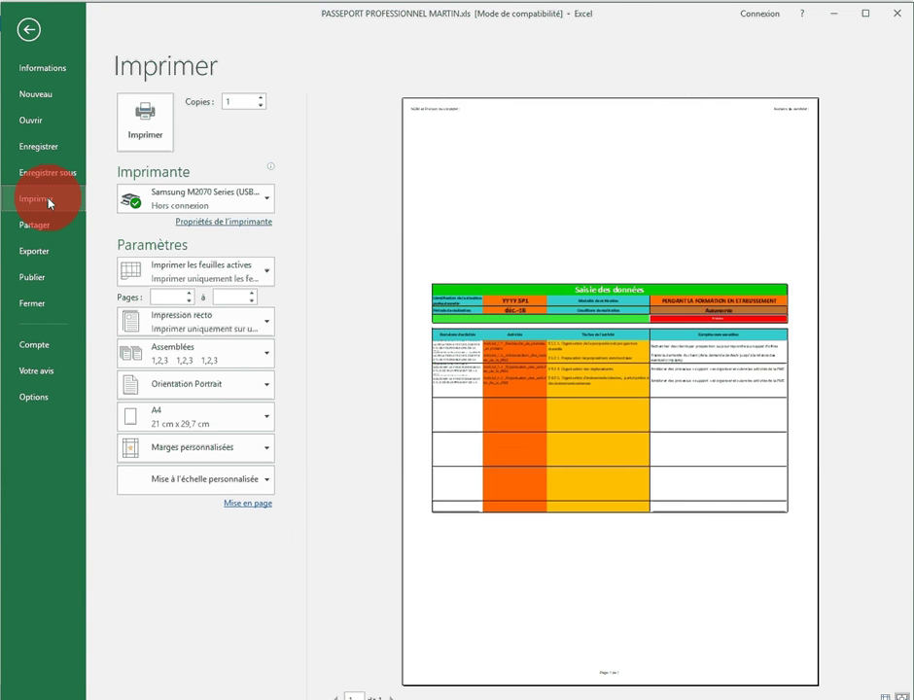
click(29, 29)
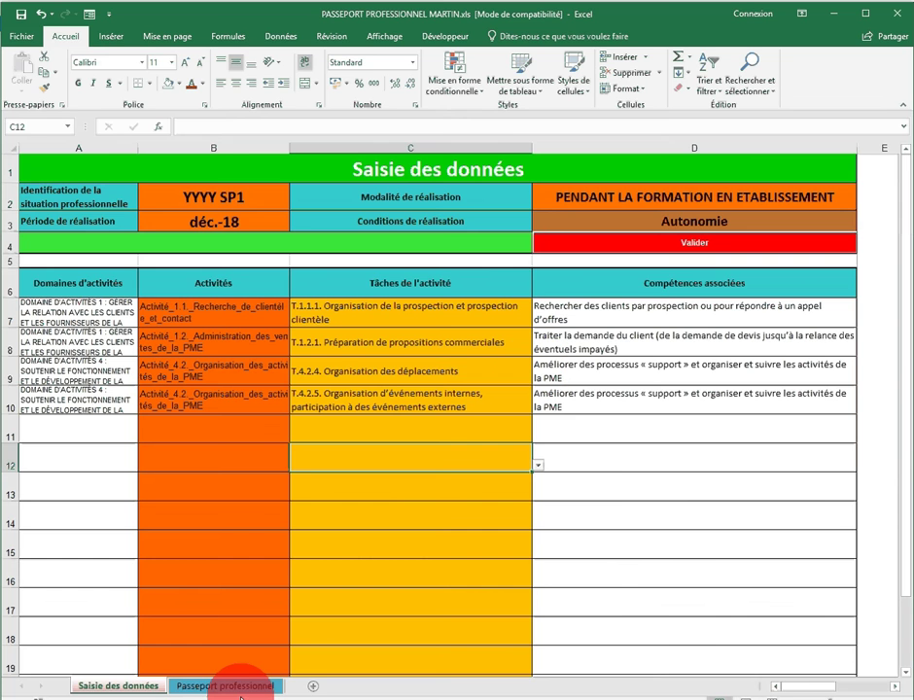
- Preview the Passeport professionnel sheet for printing and look through its pages up to the last one
click(240, 686)
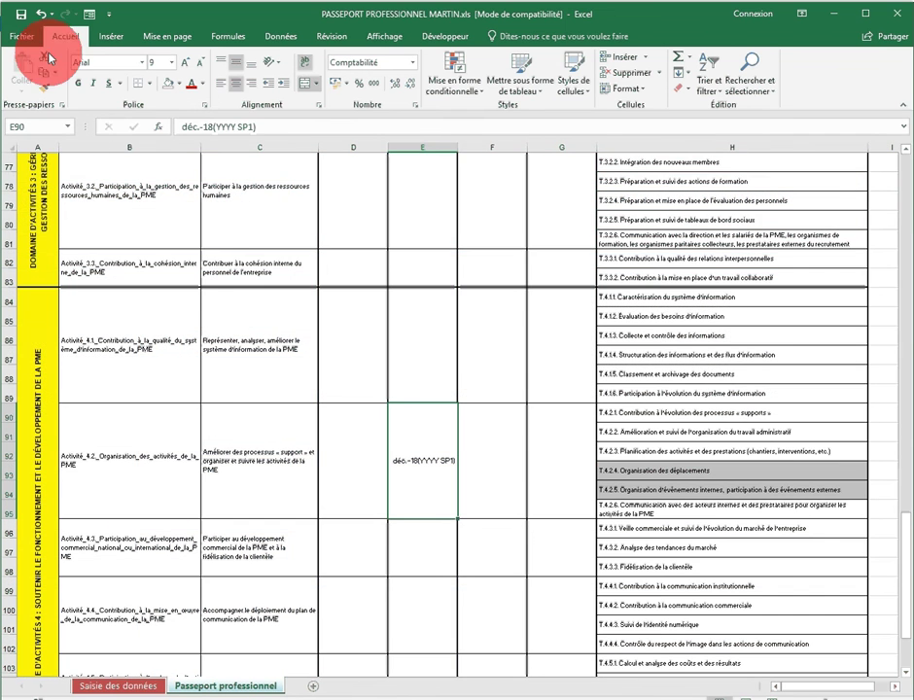
click(30, 39)
click(46, 202)
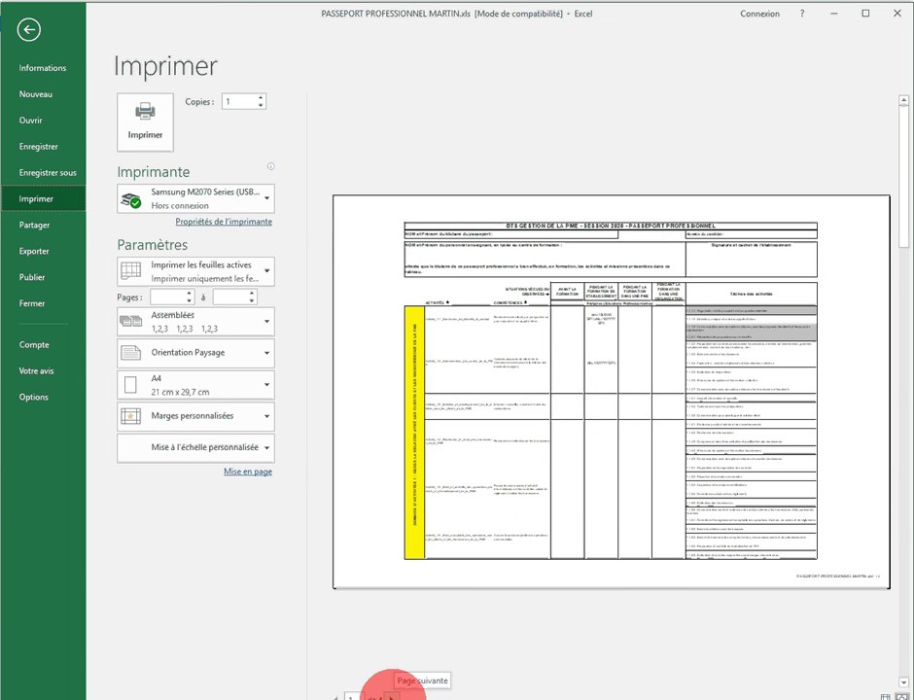
click(389, 696)
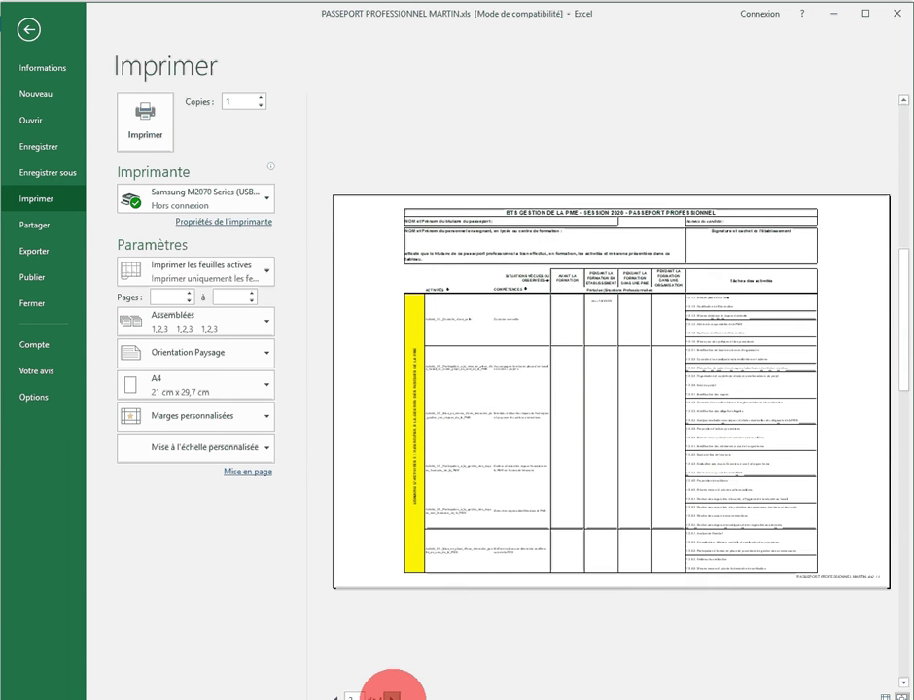
click(390, 696)
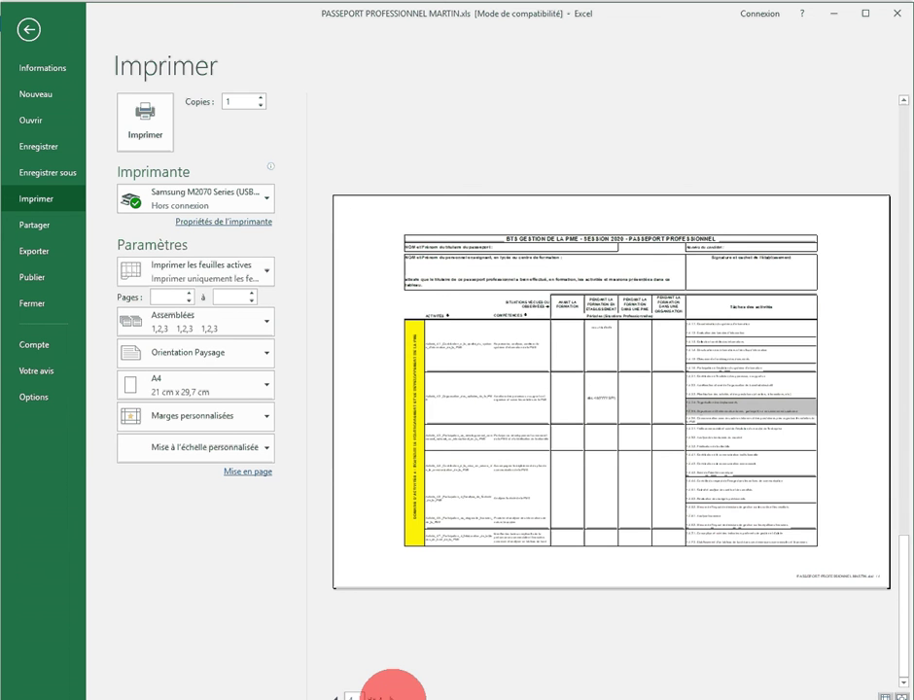